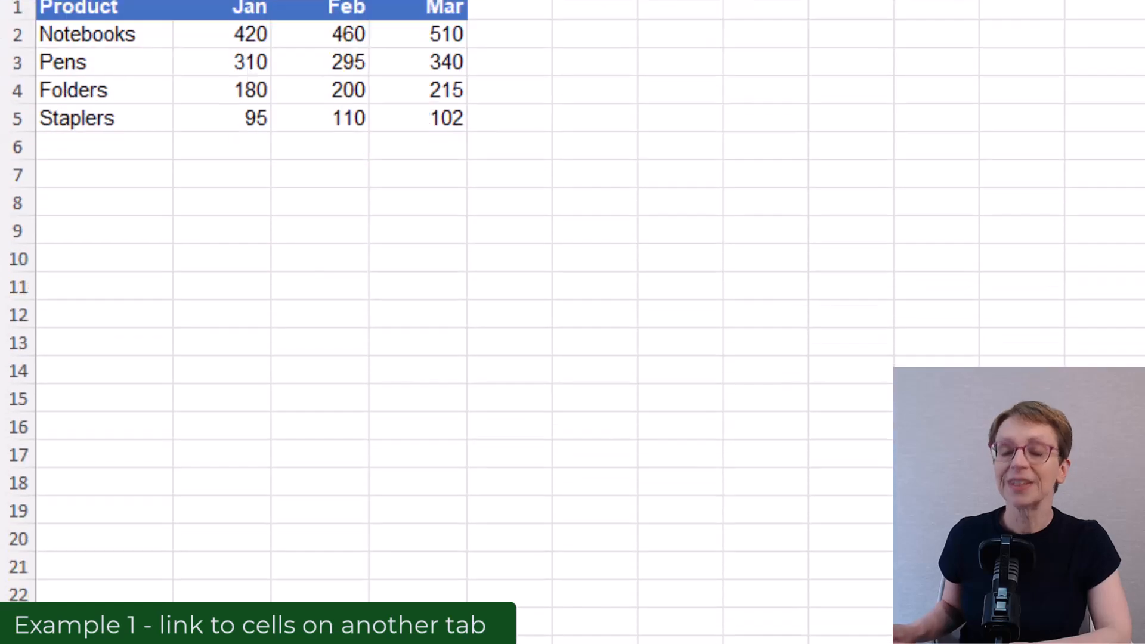
In the sheet with the Variance column, enter =SUM(Sales!B2:D2) in B2 as the Q1 Total for Notebooks
click(293, 583)
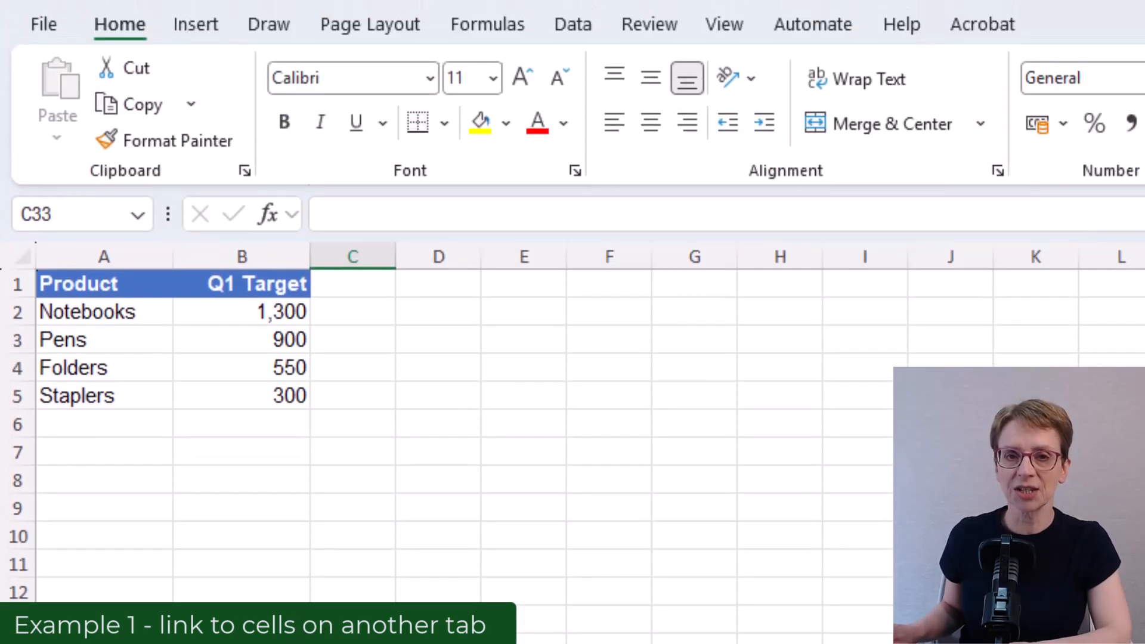
key(ctrl+Page_Down)
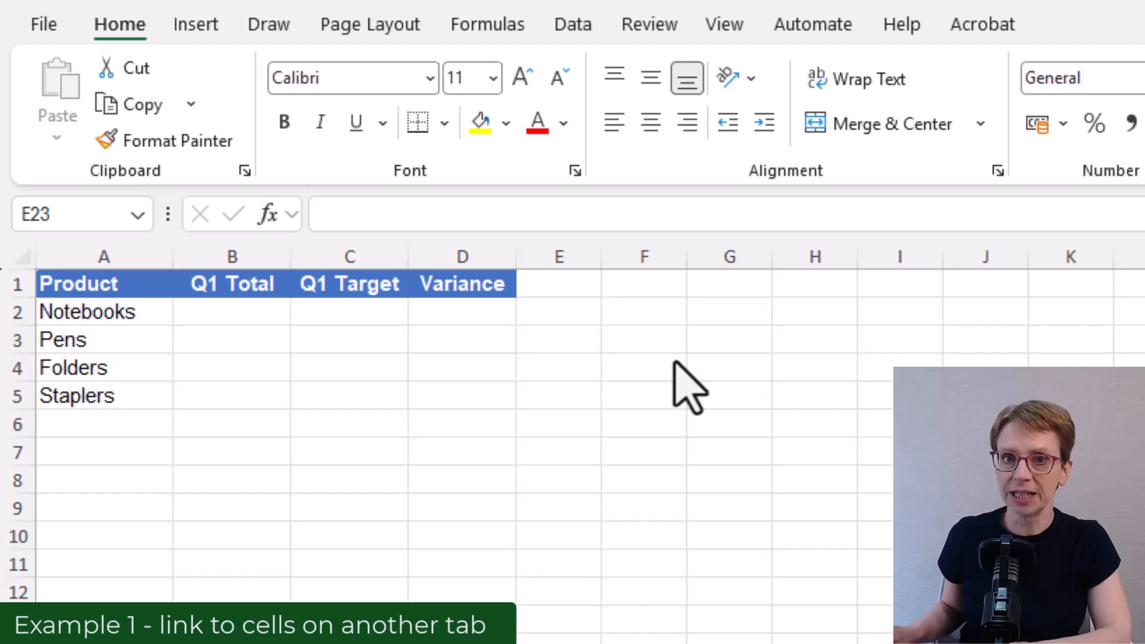
double_click(240, 315)
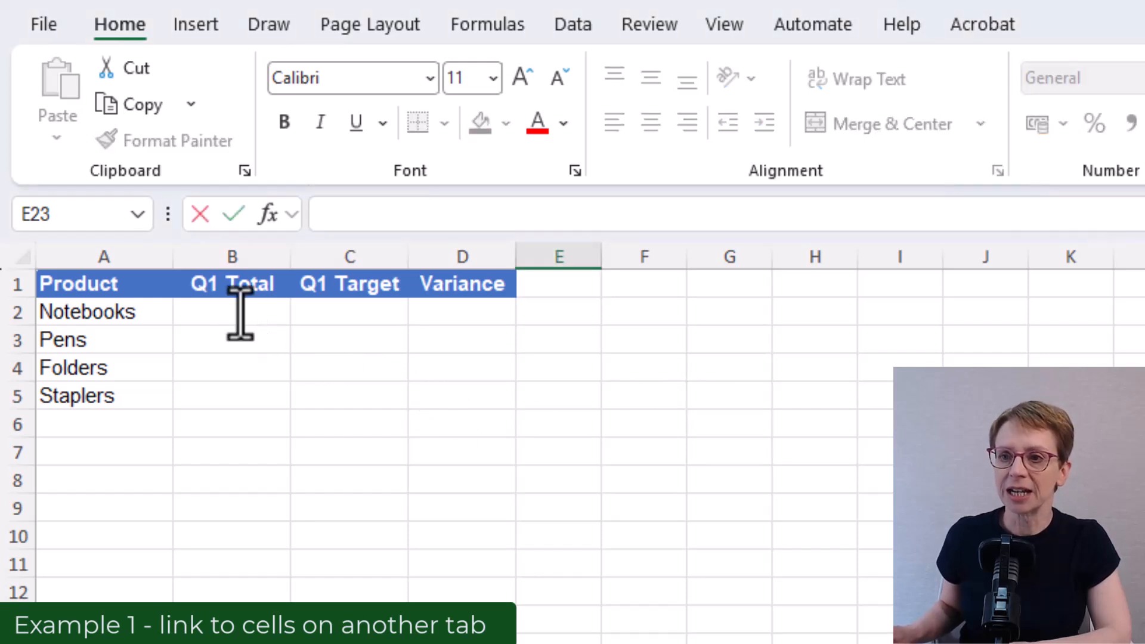
click(241, 315)
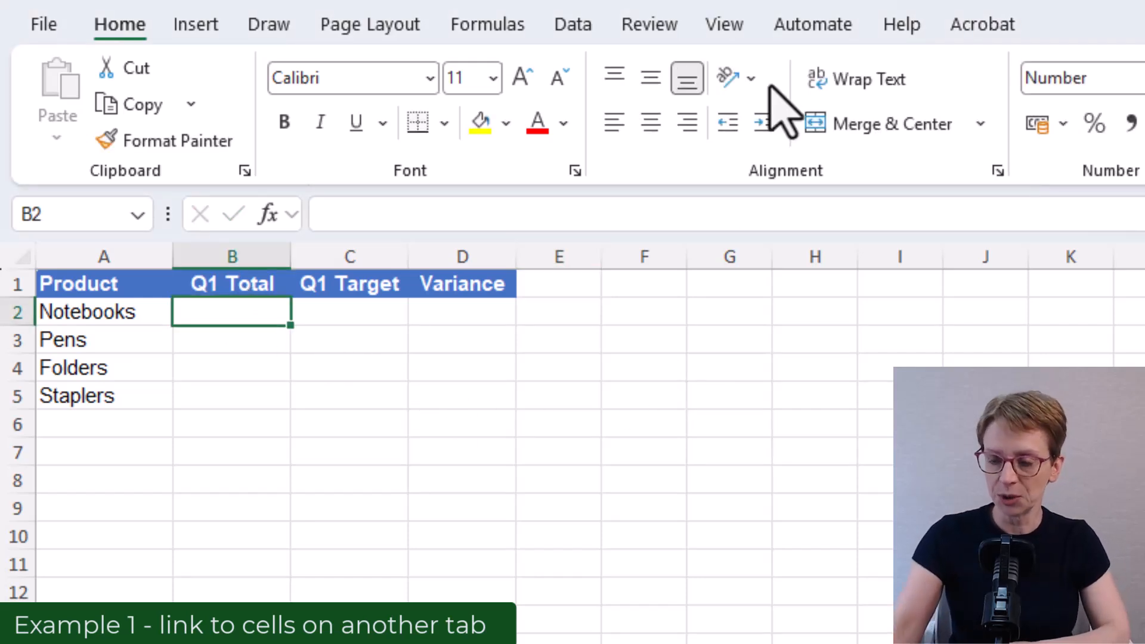
text(=SUM)
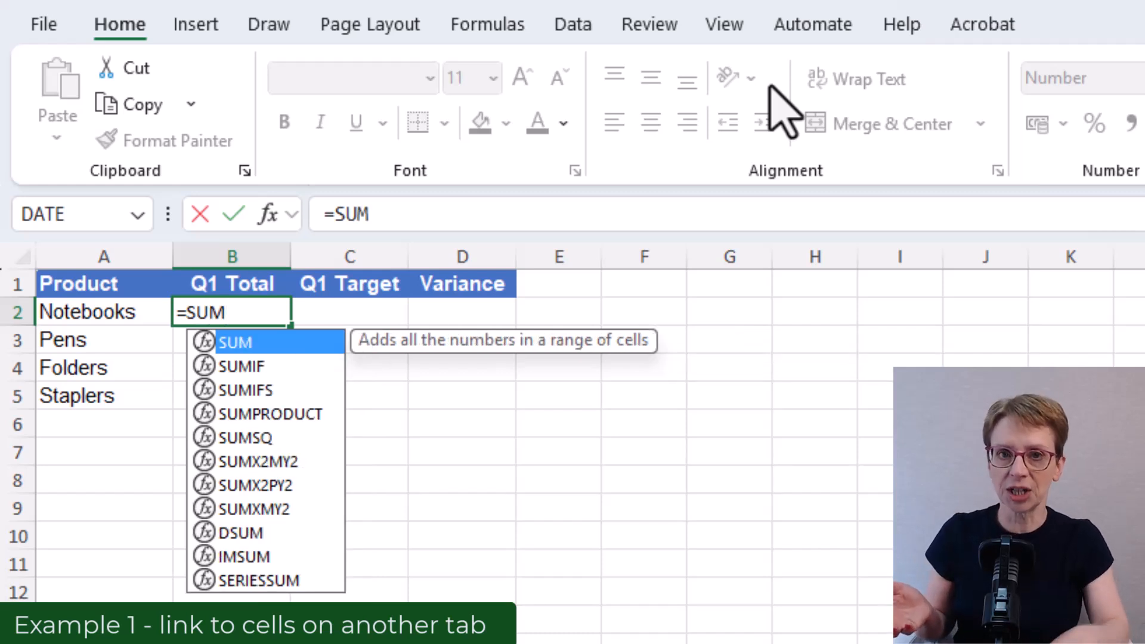
text(()
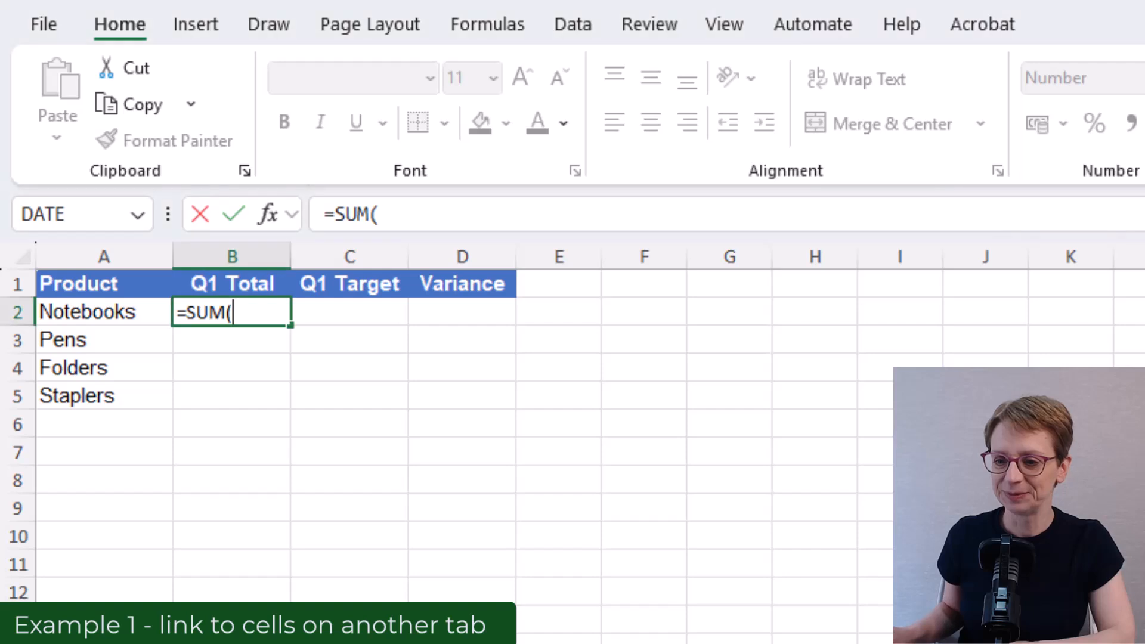
key(ctrl+Page_Up)
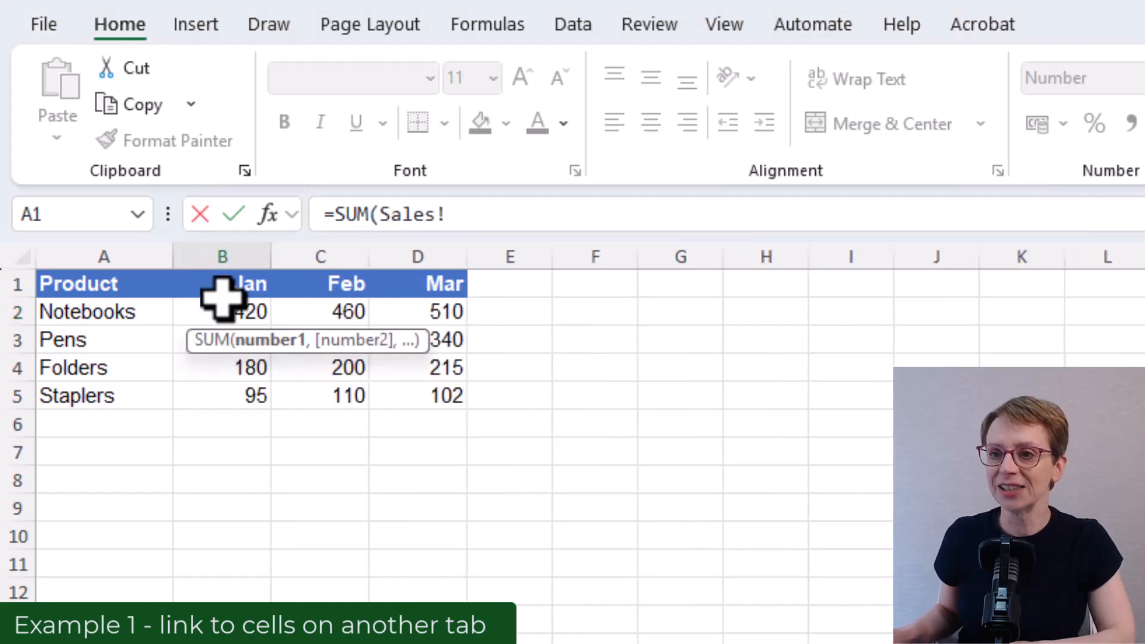
drag(229, 313, 414, 311)
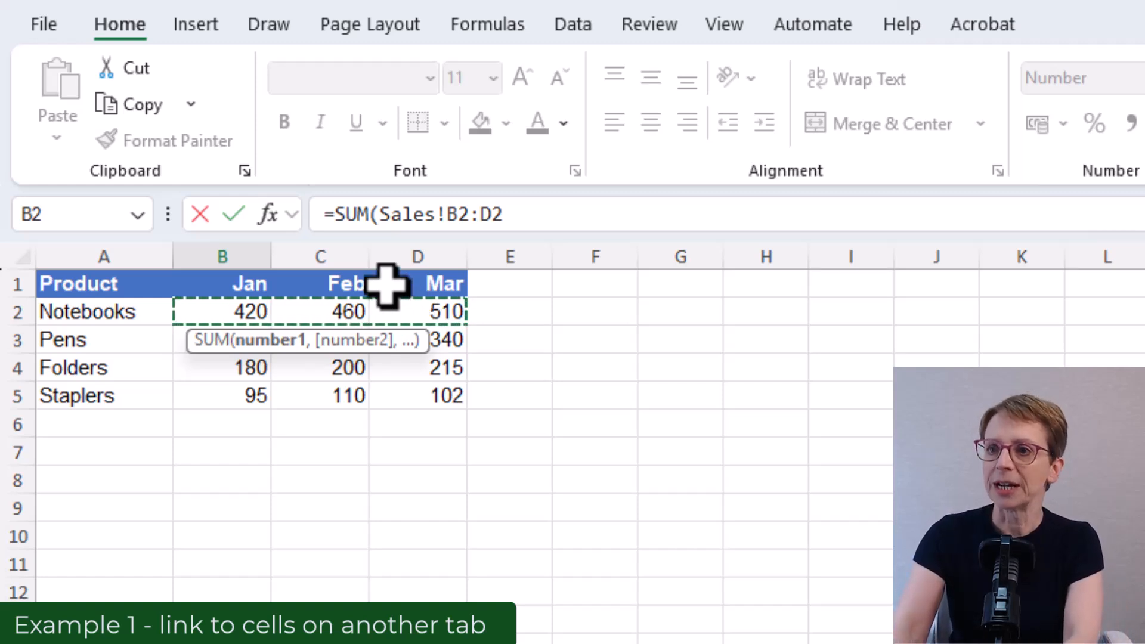
text())
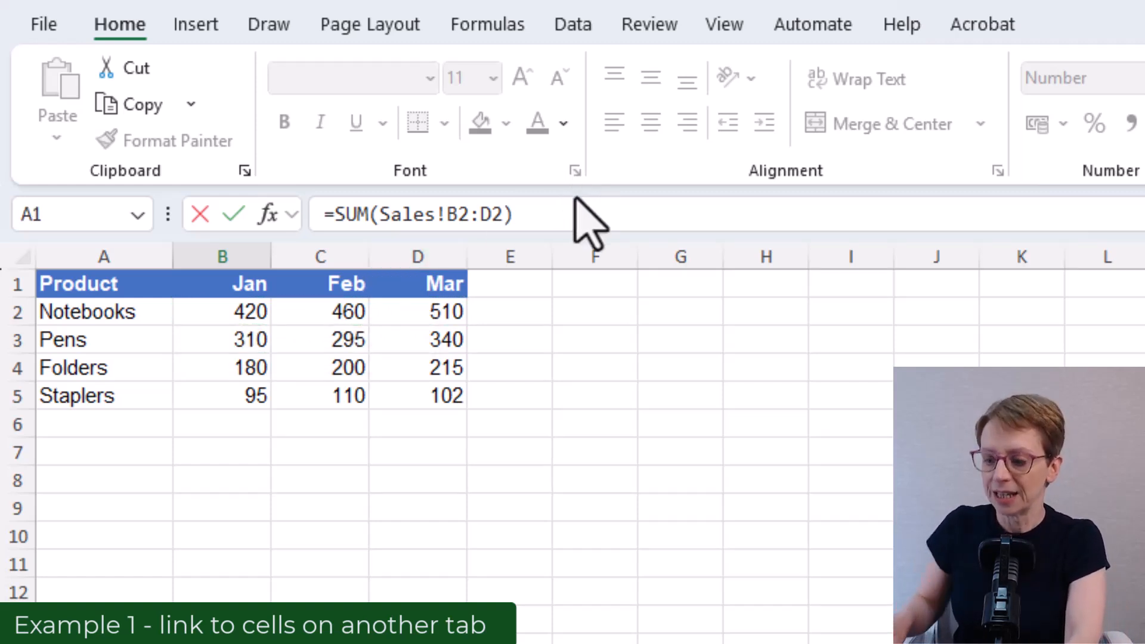
key(Return)
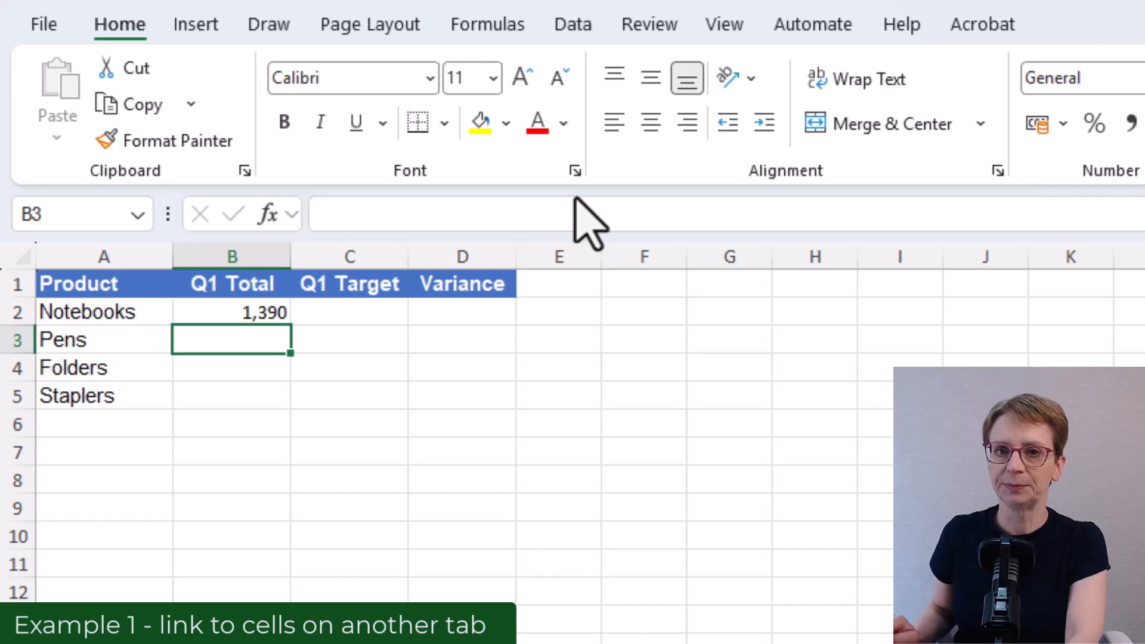
key(Up)
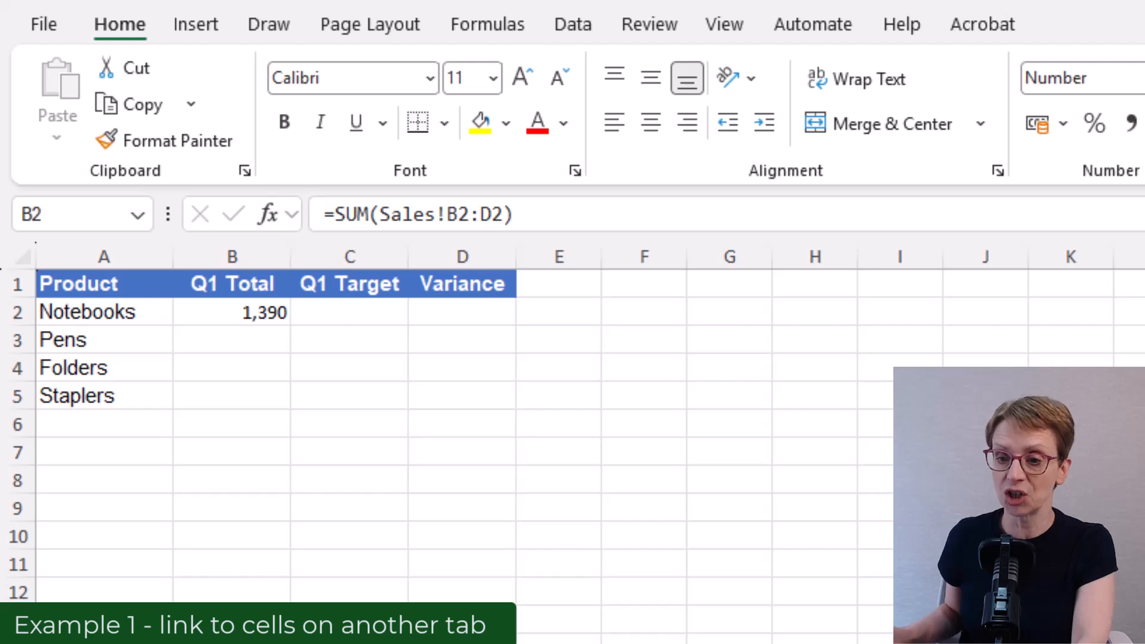
On the Sales sheet, set the January figure for Notebooks in B2 to 500, and return to the Q1 Total sheet
key(ctrl+Page_Up)
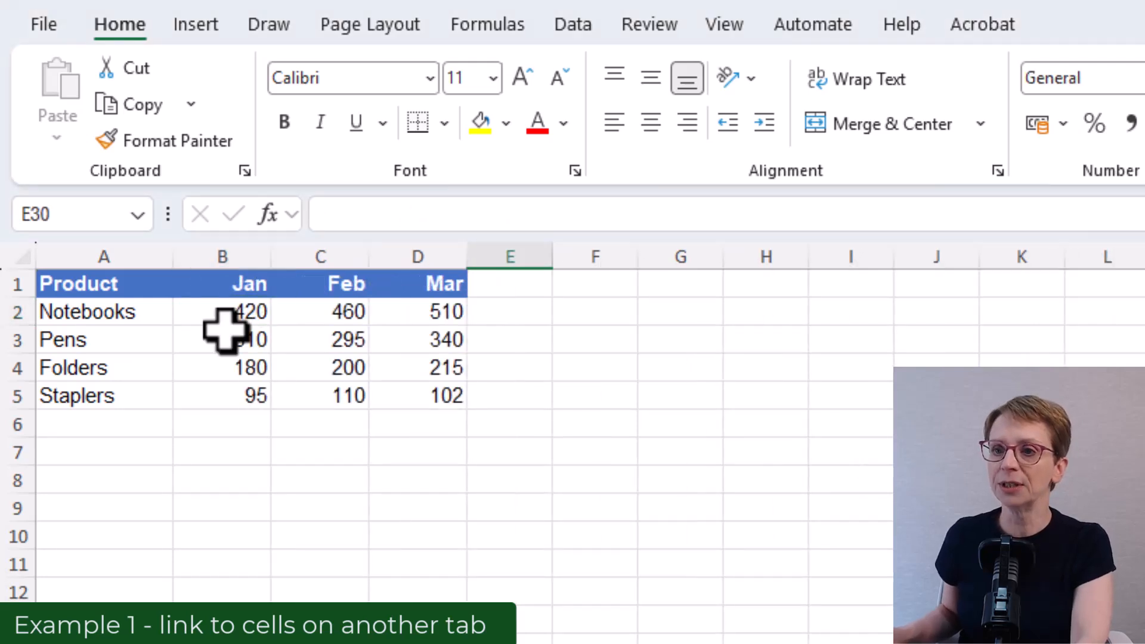
click(245, 319)
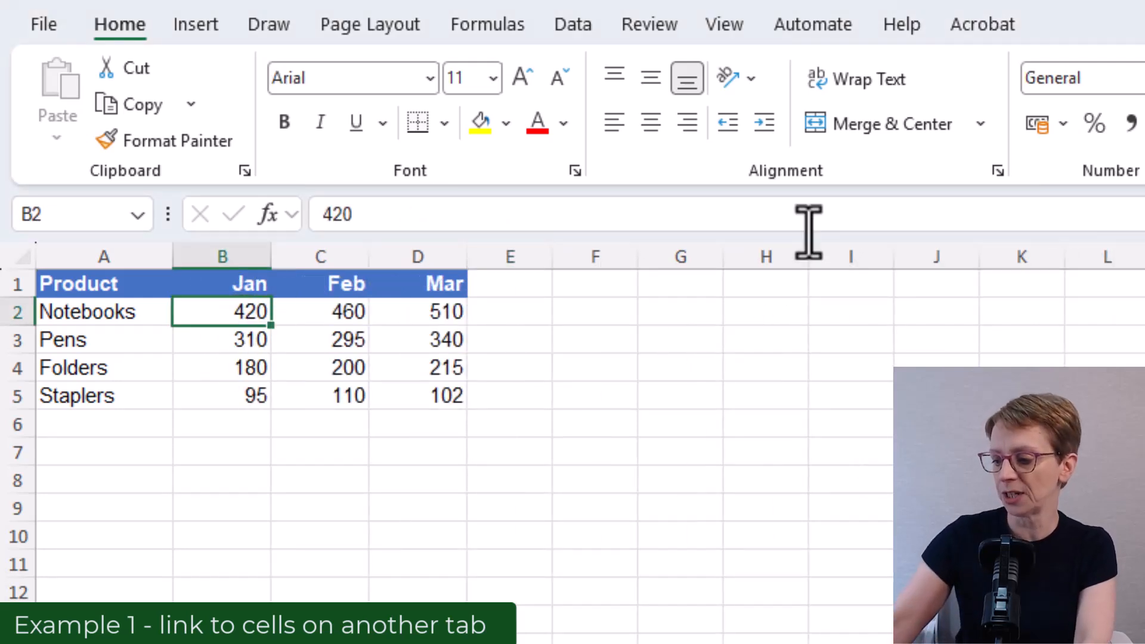
text(500)
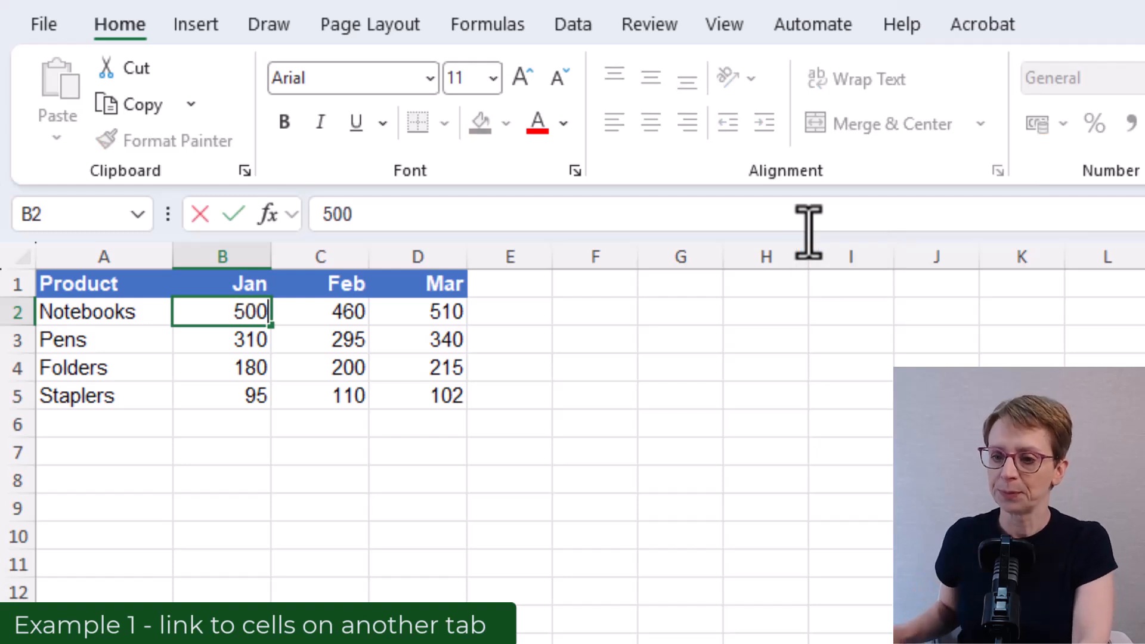
key(Return)
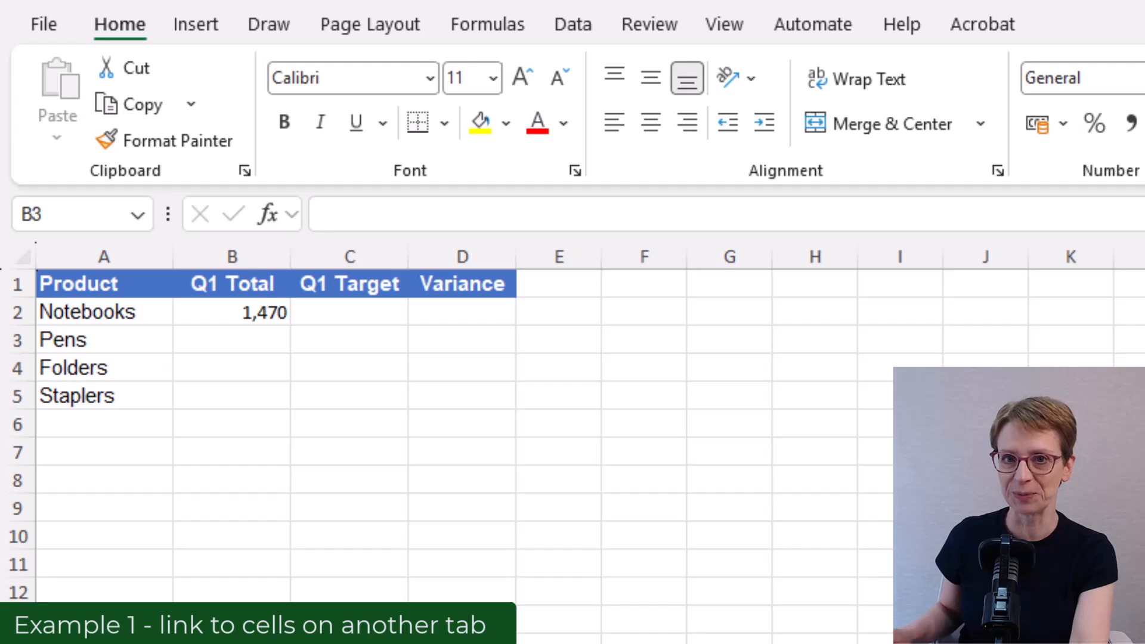
Link the Notebooks Q1 Target cell C2 to the Targets sheet with the formula =Targets!B2
click(368, 303)
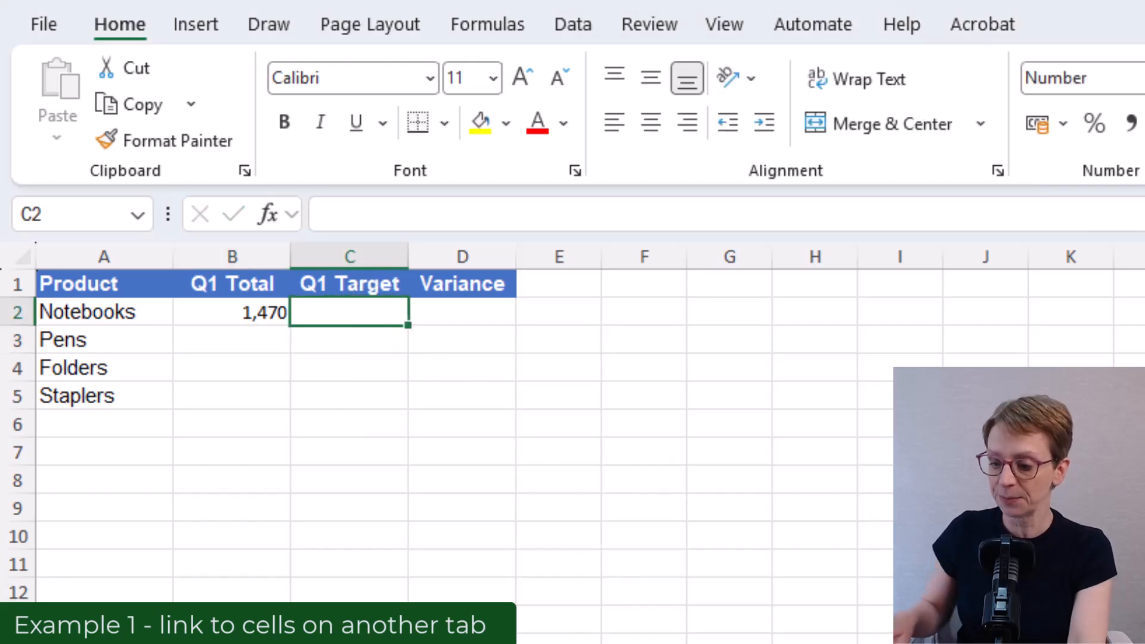
text(=)
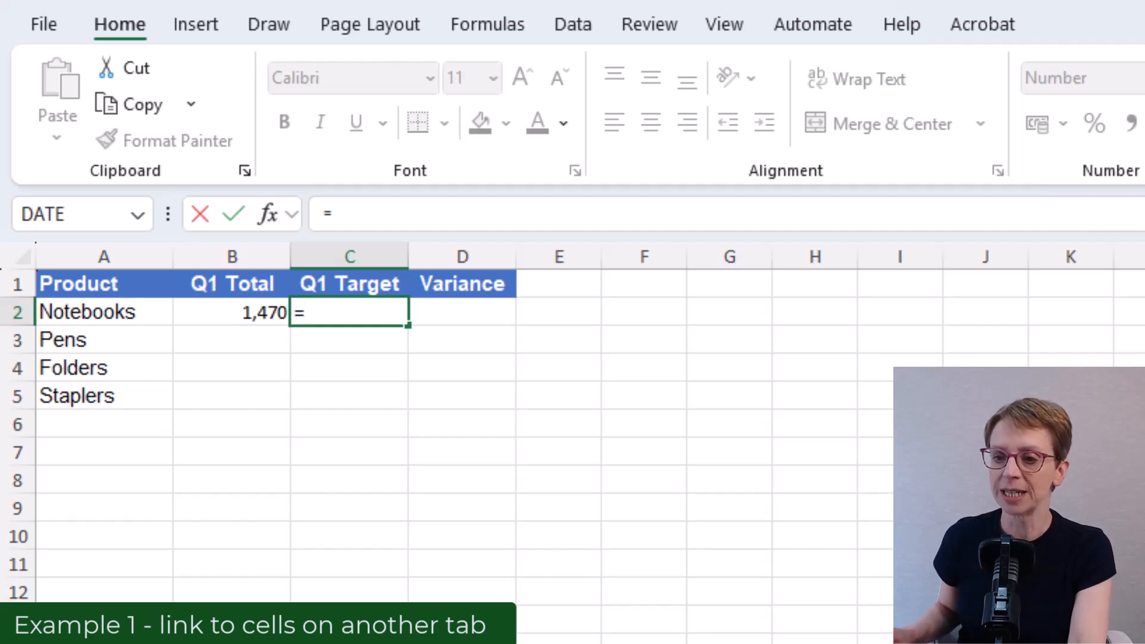
key(ctrl+Page_Down)
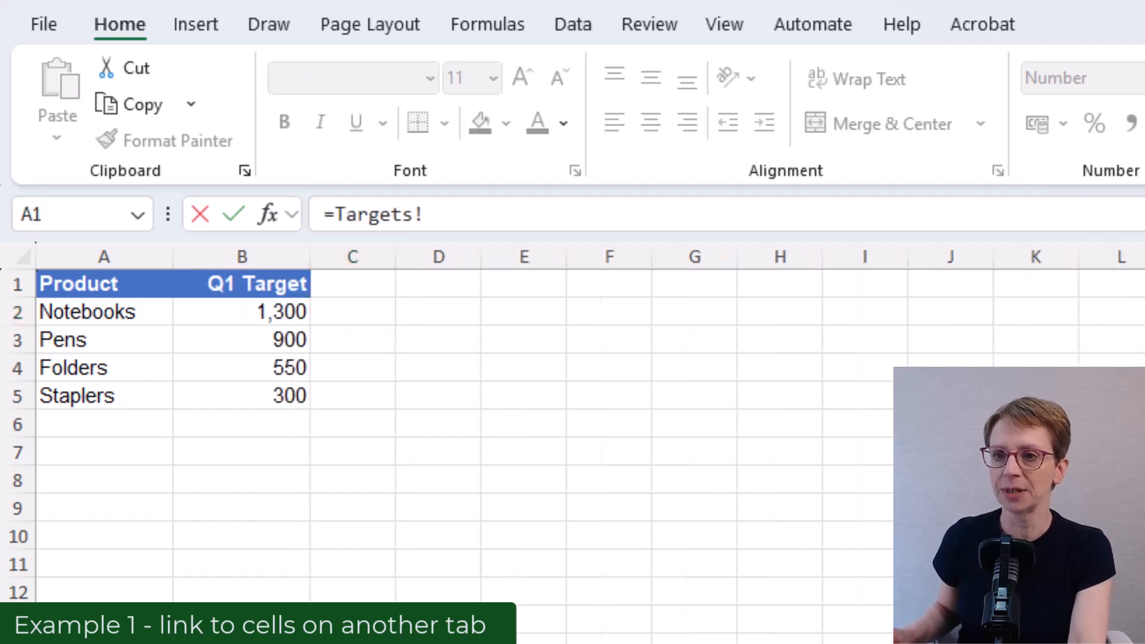
click(219, 312)
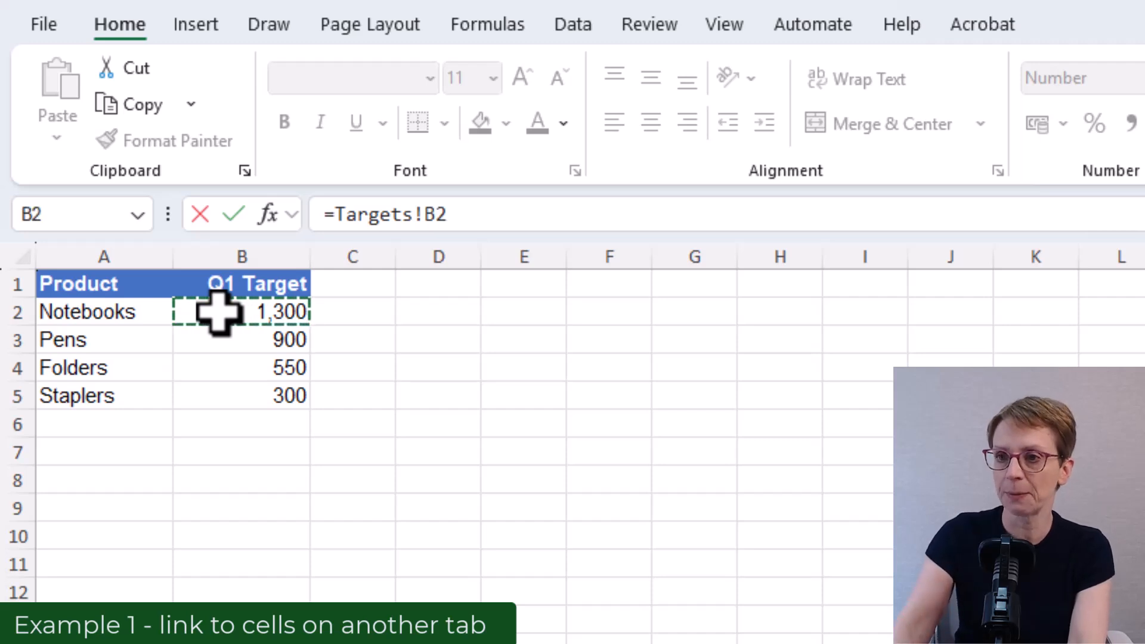
key(Return)
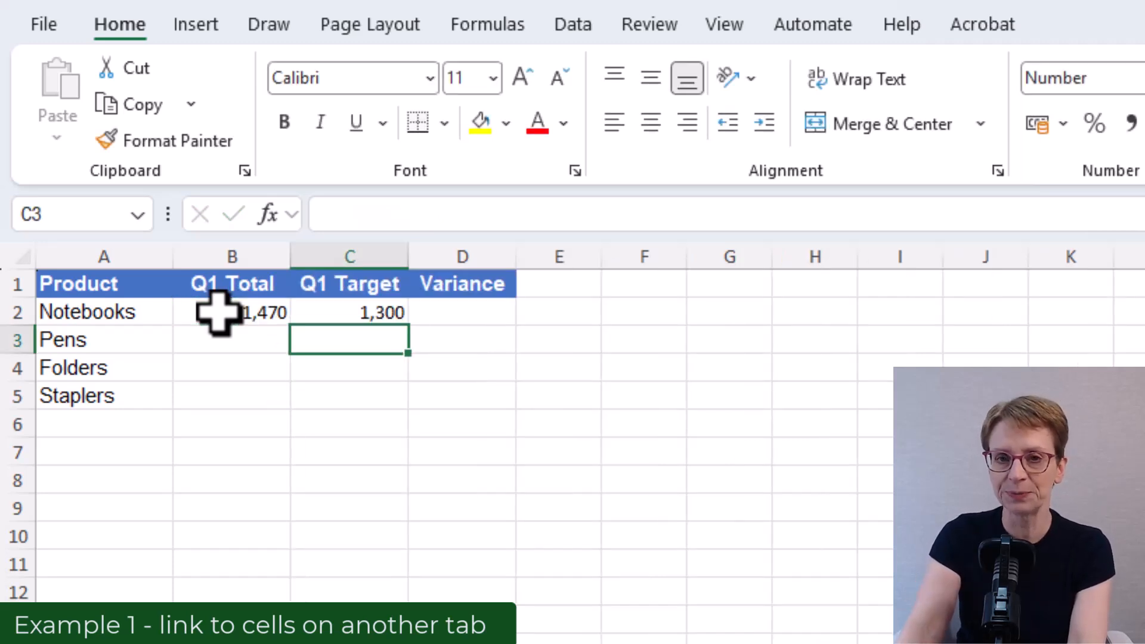
key(Up)
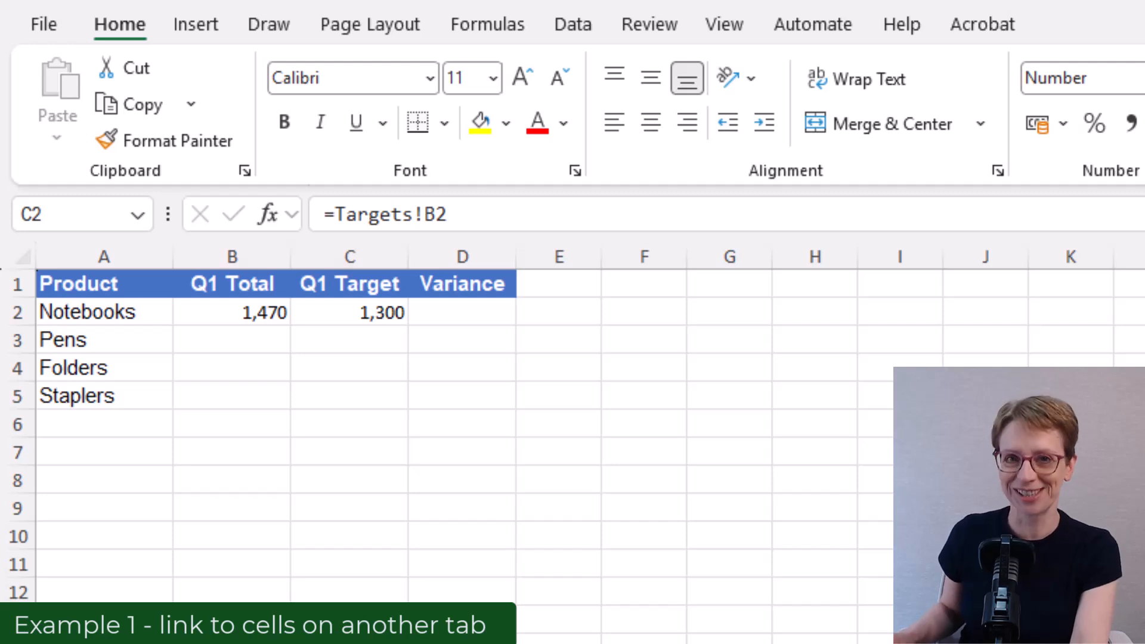
click(327, 306)
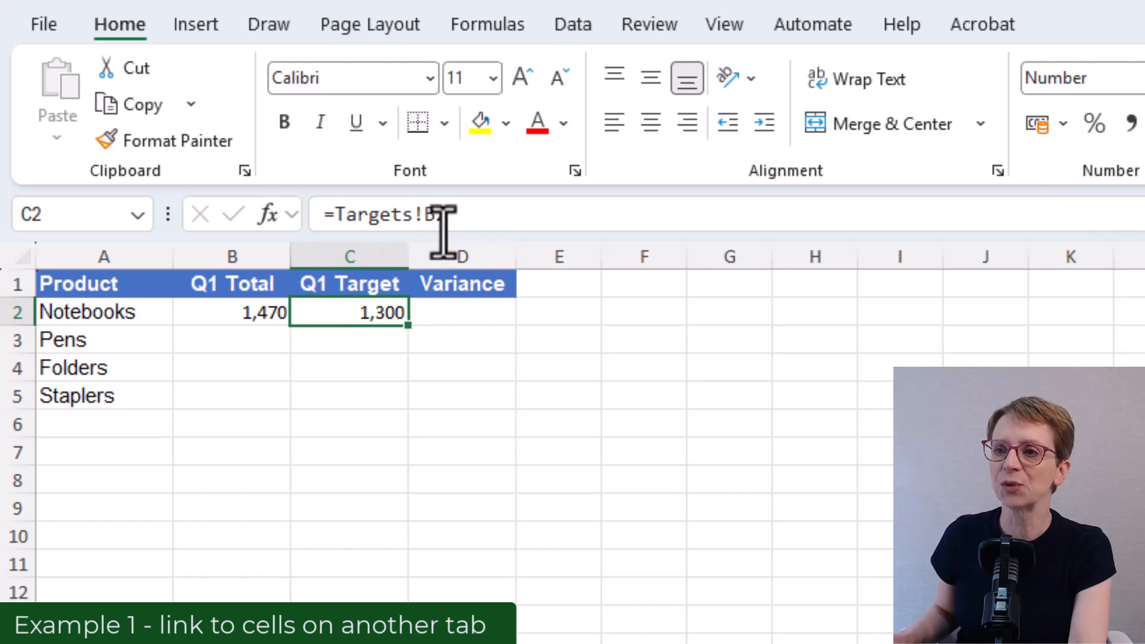
Calculate the Notebooks Variance in D2 as Q1 Total minus Q1 Target with =B2-C2
click(463, 312)
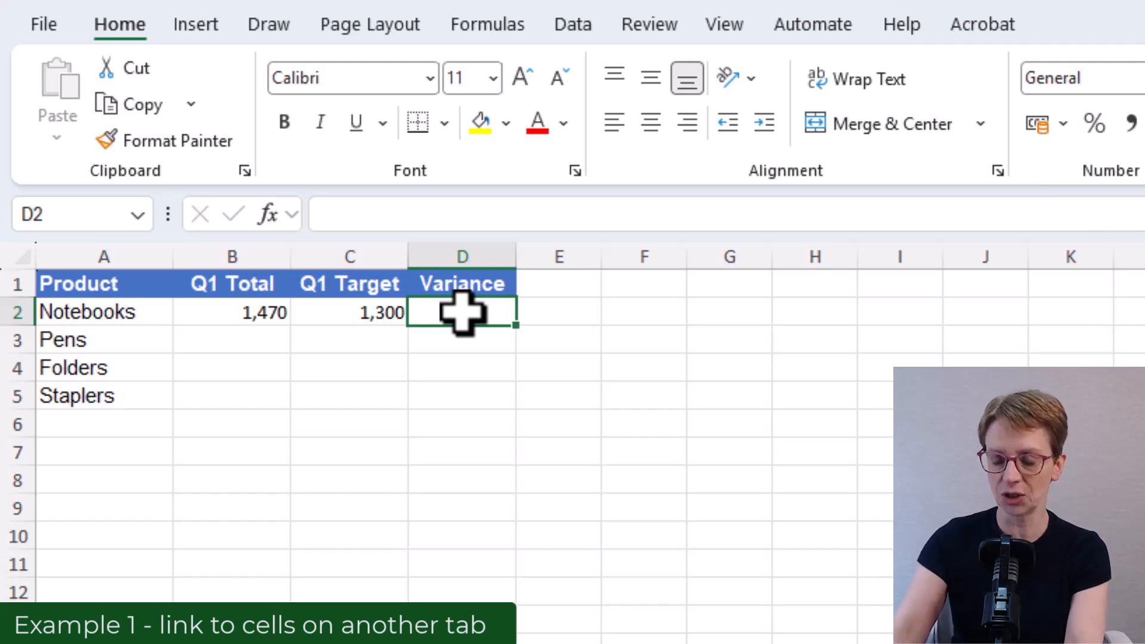
text(=)
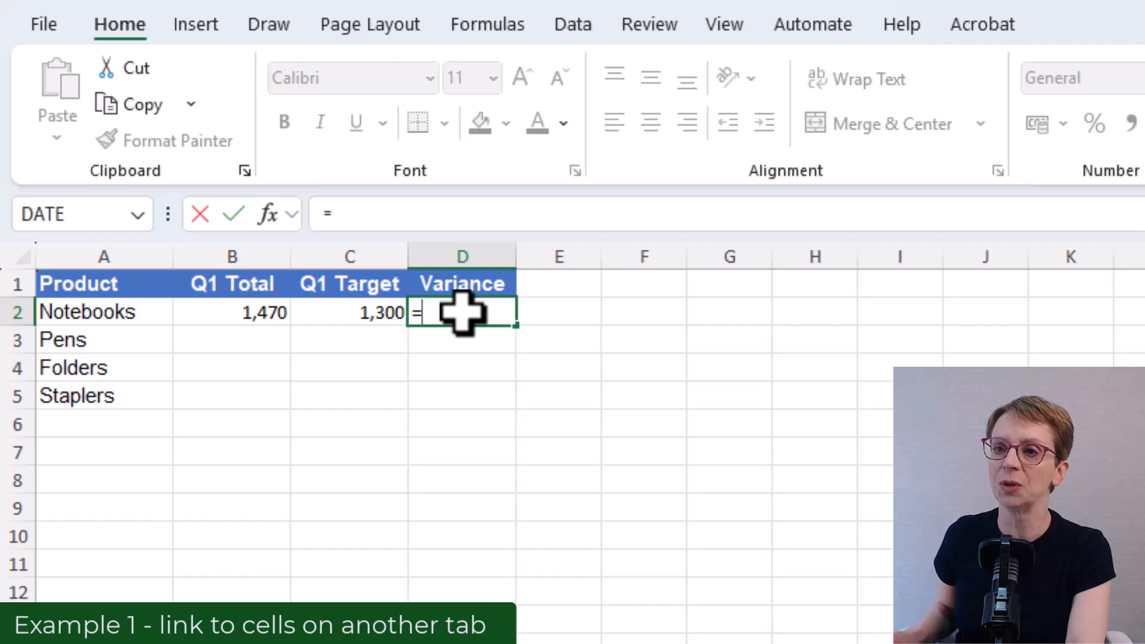
click(224, 312)
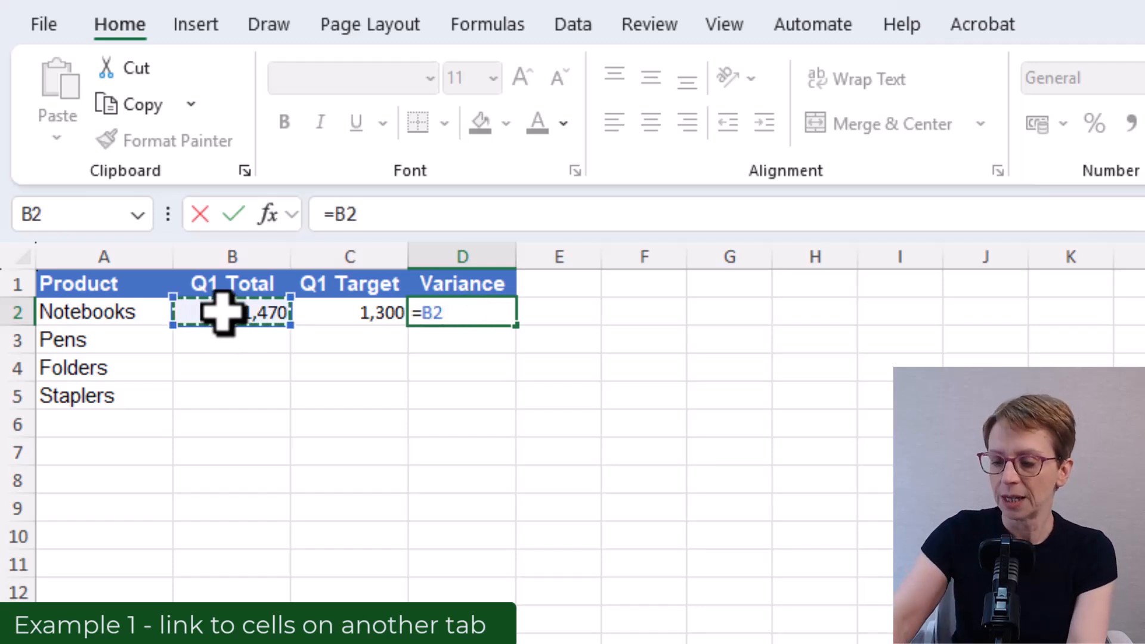
text(-)
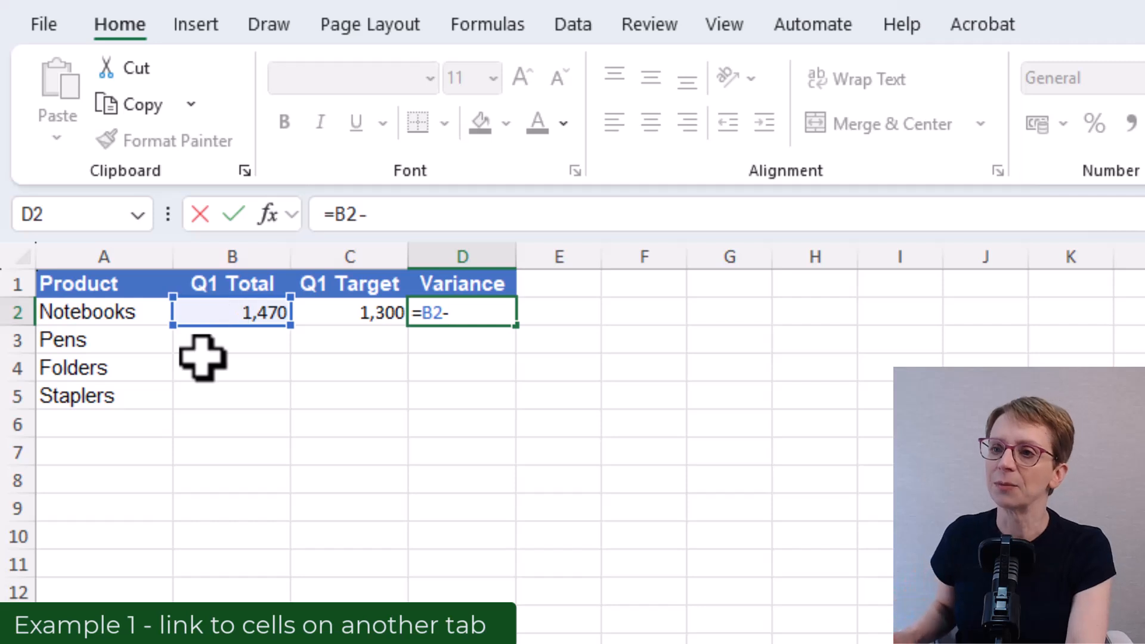
click(359, 315)
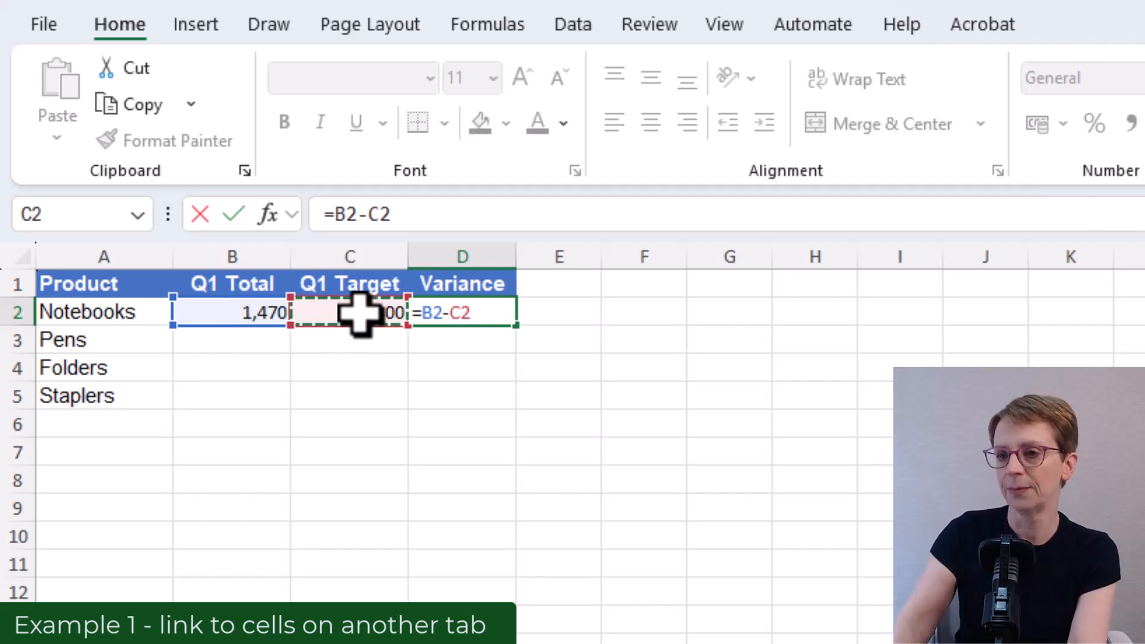
key(Return)
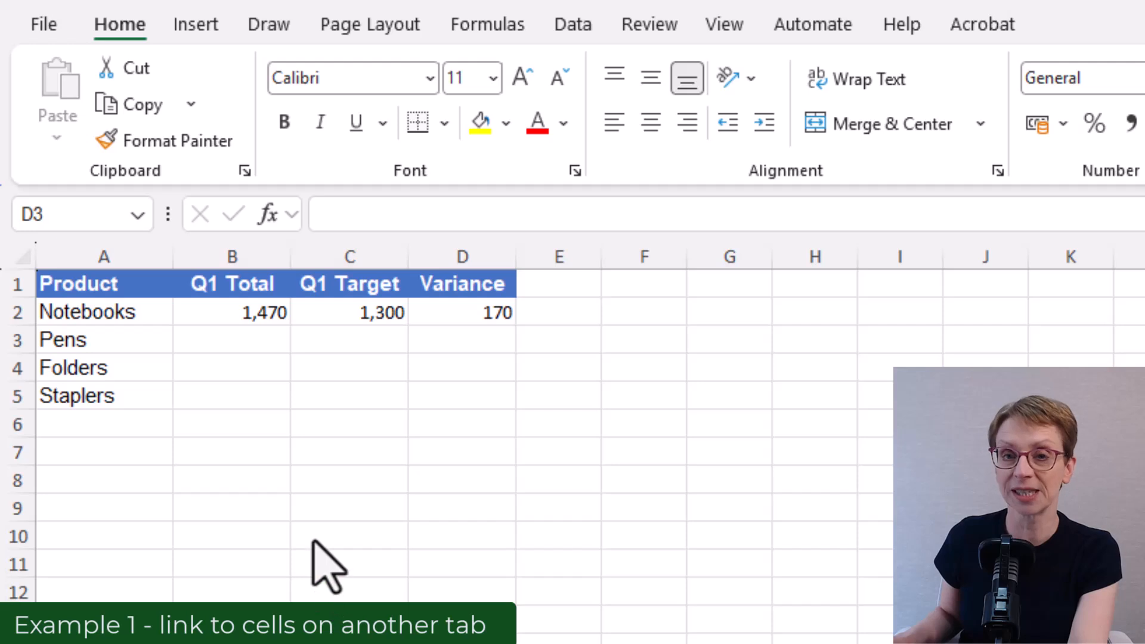
Fill the Q1 Total, Q1 Target and Variance formulas from row 2 down to Staplers in row 5
click(250, 310)
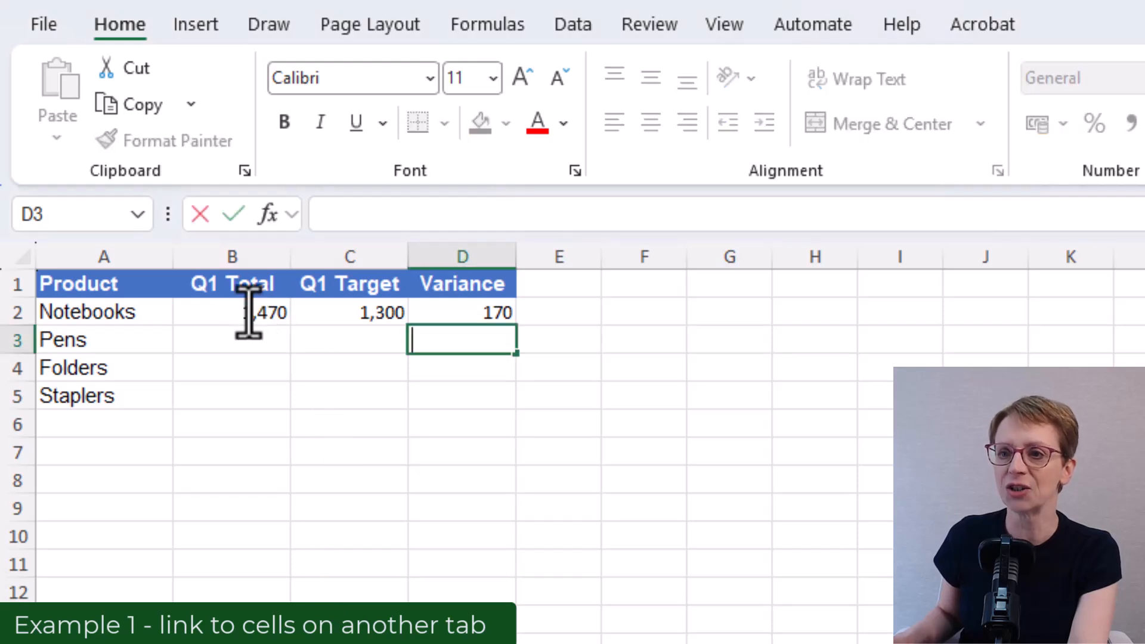
click(249, 310)
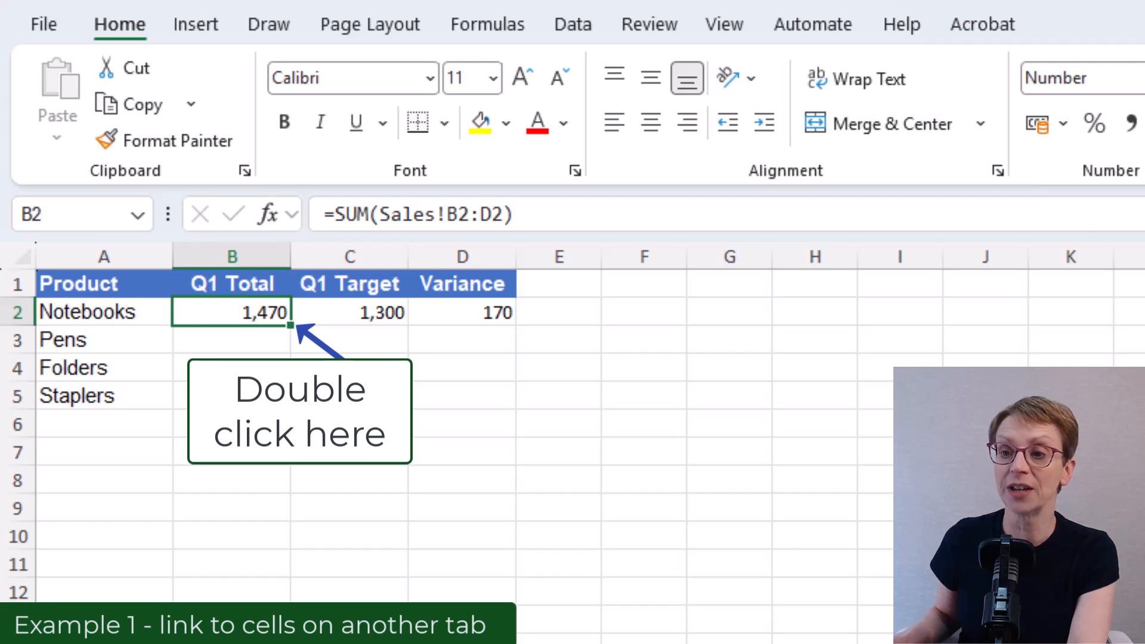
double_click(292, 326)
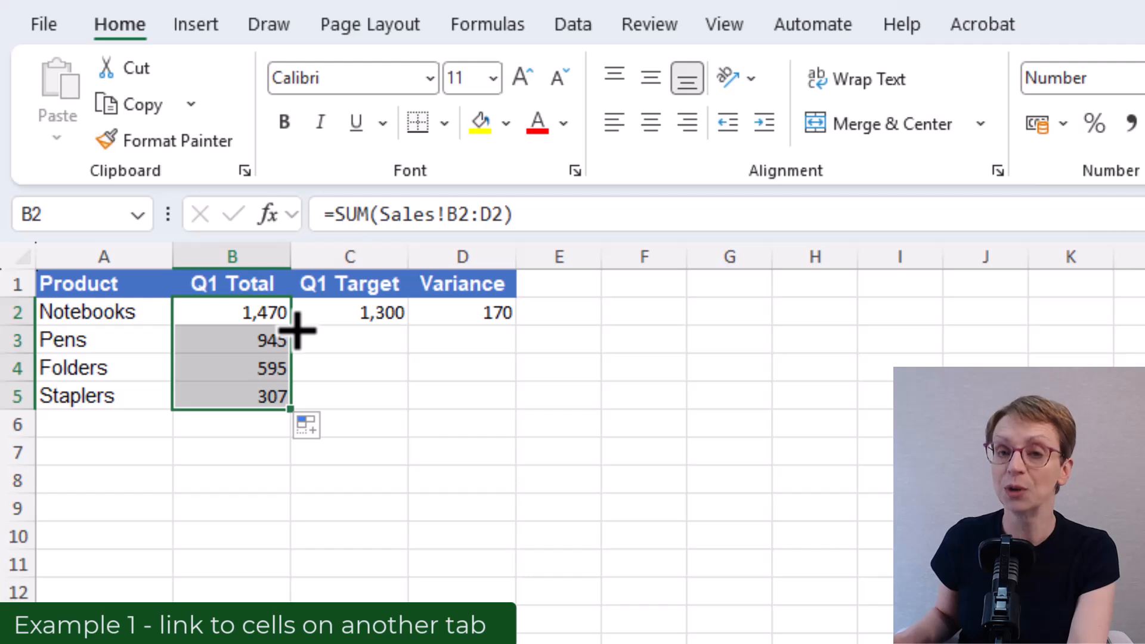
click(397, 316)
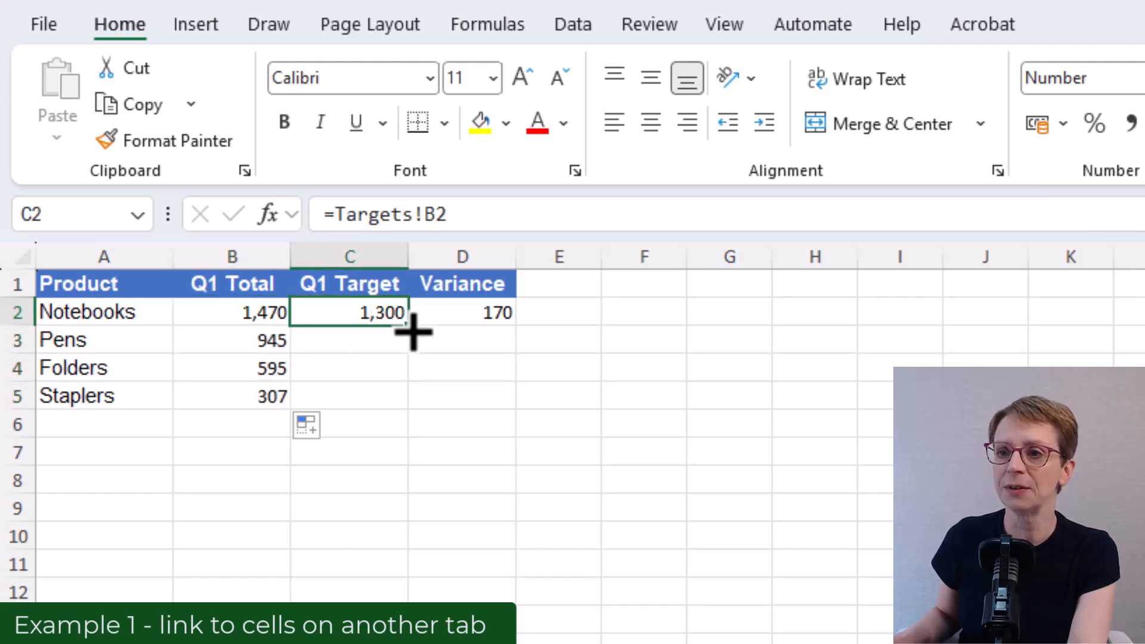
double_click(412, 330)
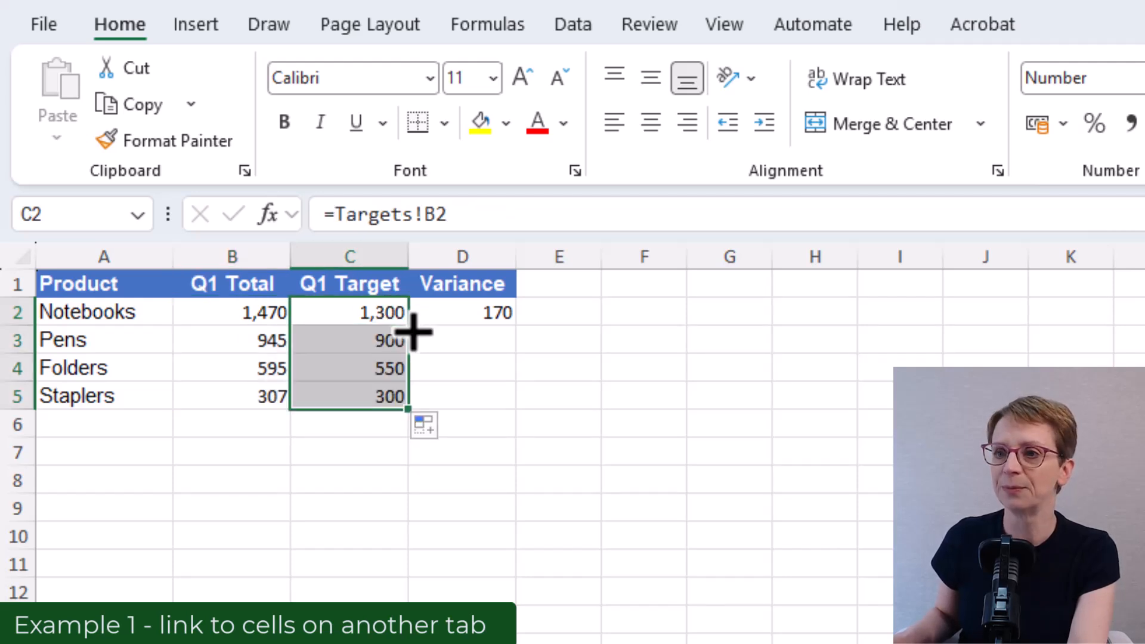
click(469, 311)
double_click(518, 330)
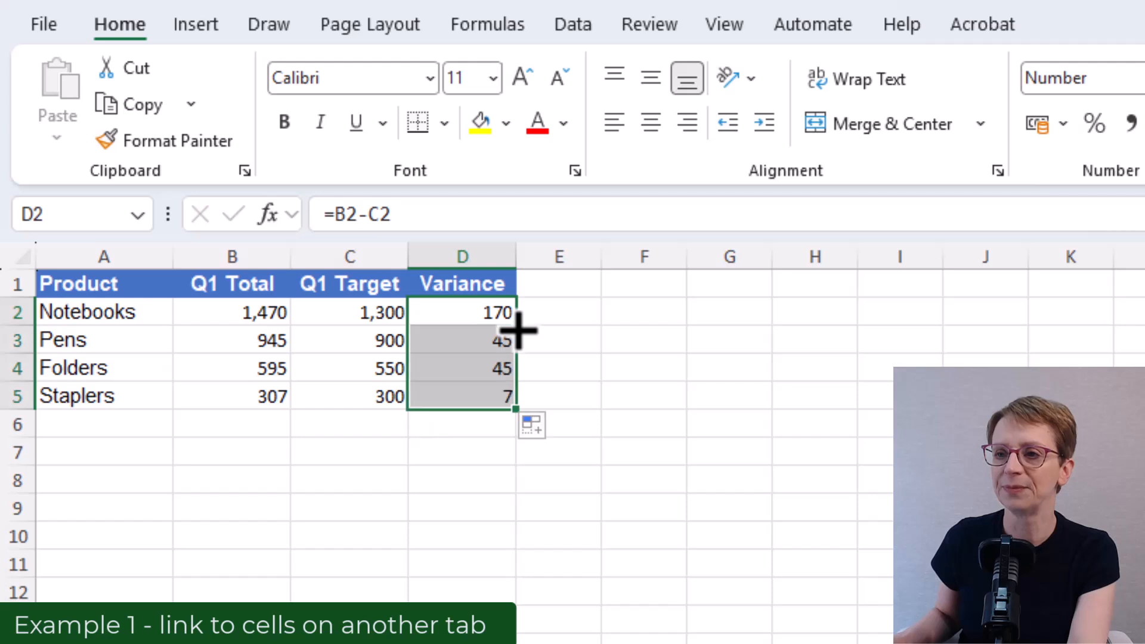
click(645, 620)
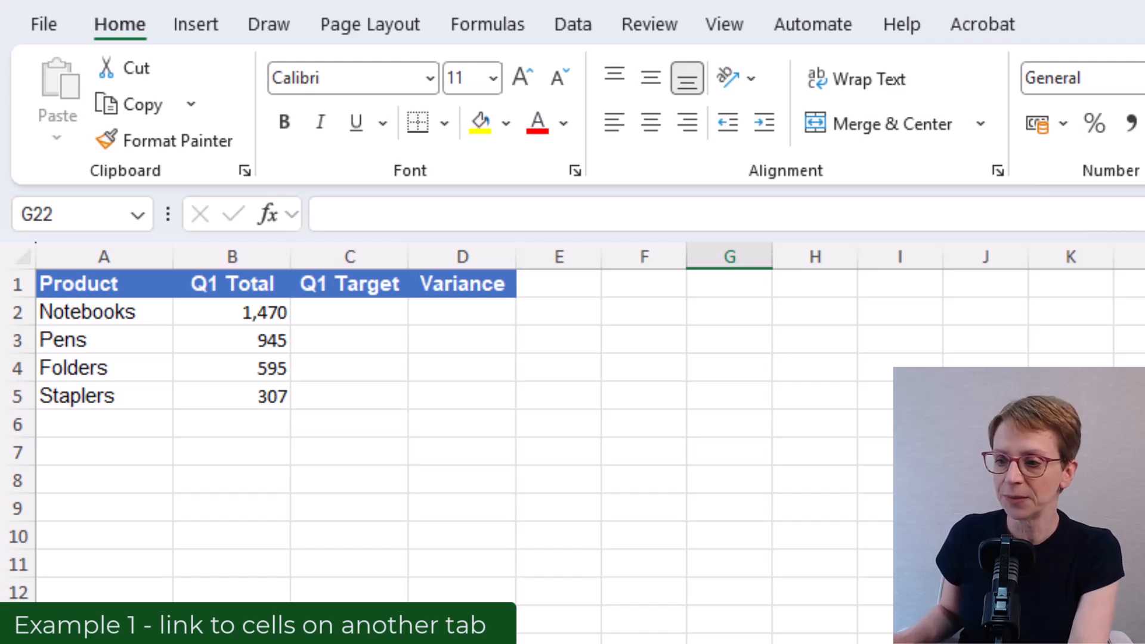
Link the Notebooks Q1 Target cell C2 to the Notebooks target in B2 of the Targets table sheet
key(ctrl+Page_Down)
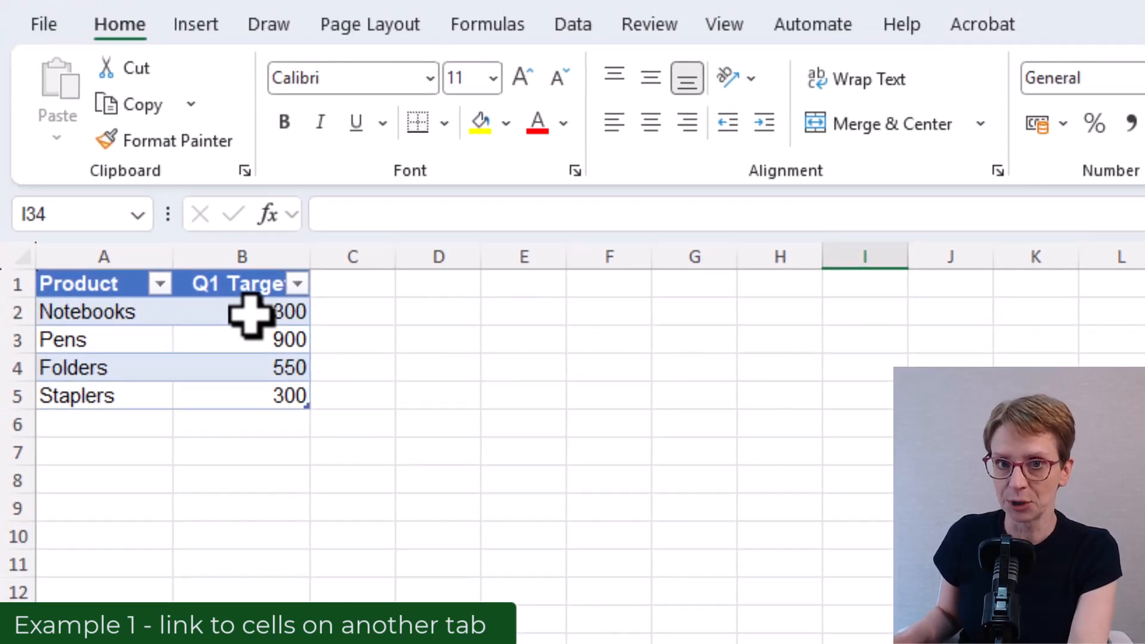
key(ctrl+Page_Up)
click(350, 312)
text(=)
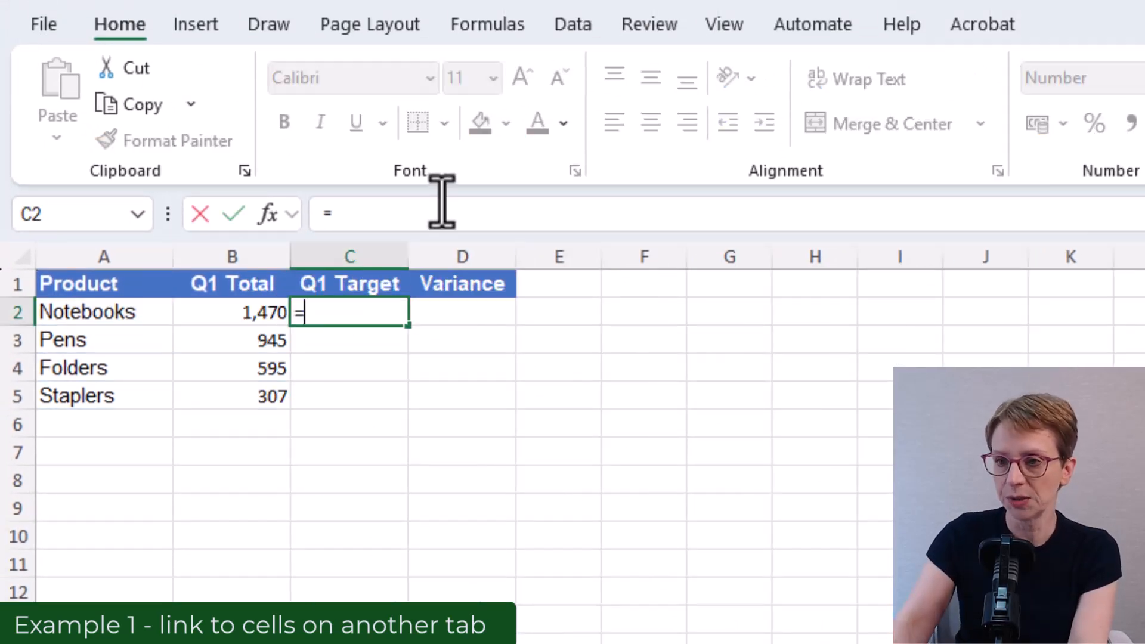
key(ctrl+Page_Down)
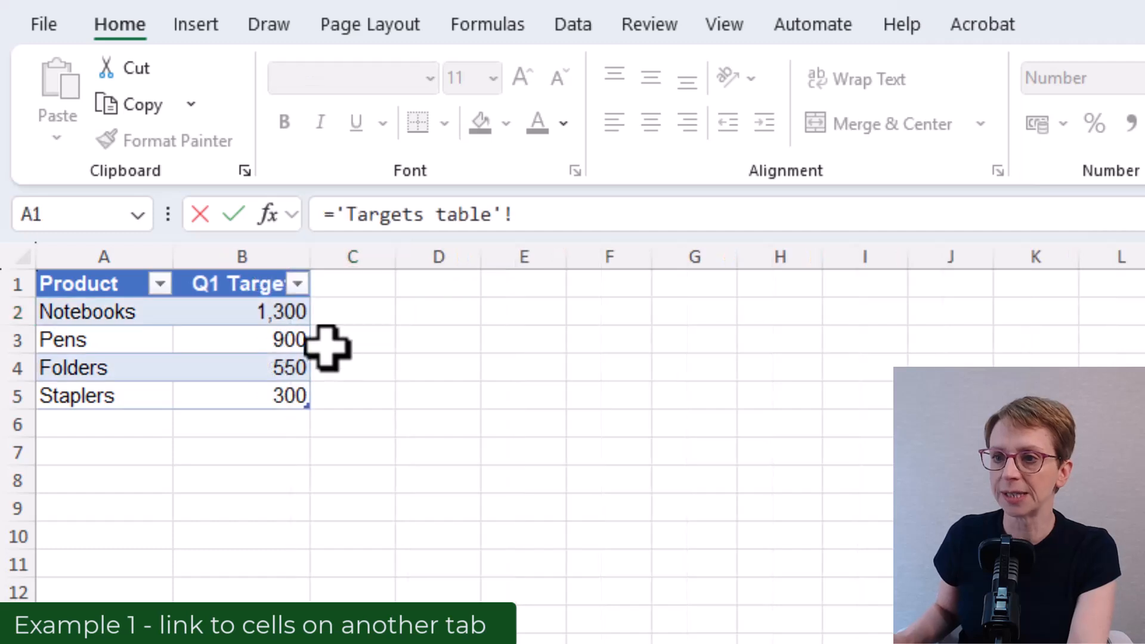
click(263, 310)
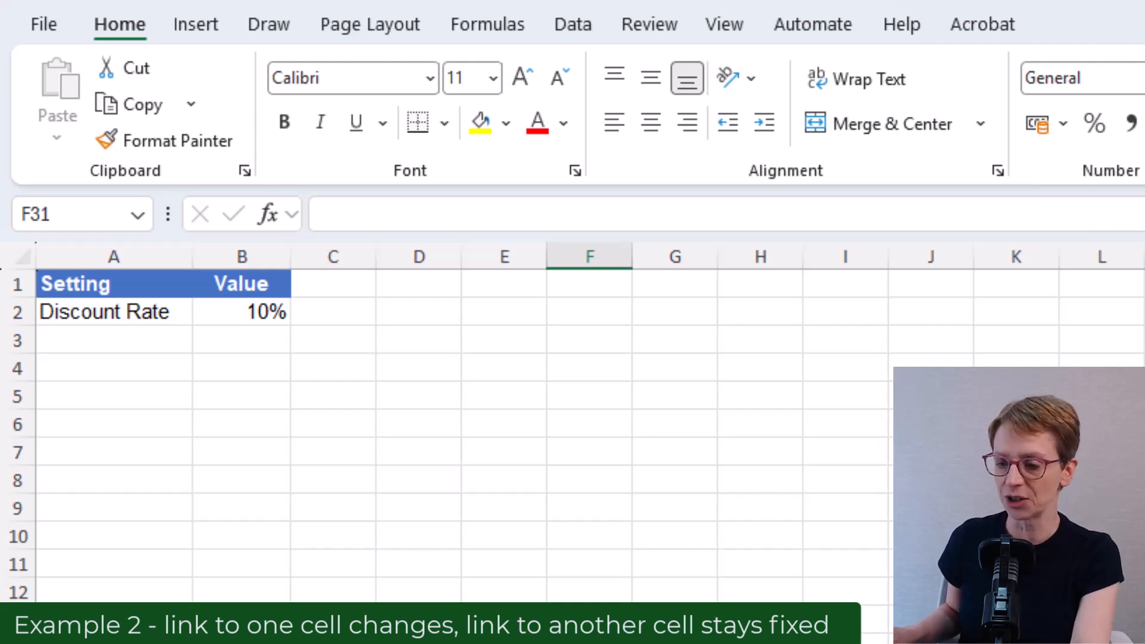
On the product price sheet, calculate the Notebooks Discount in C2 with =B2*Settings!B2 and copy it down to Staplers in C5
click(606, 558)
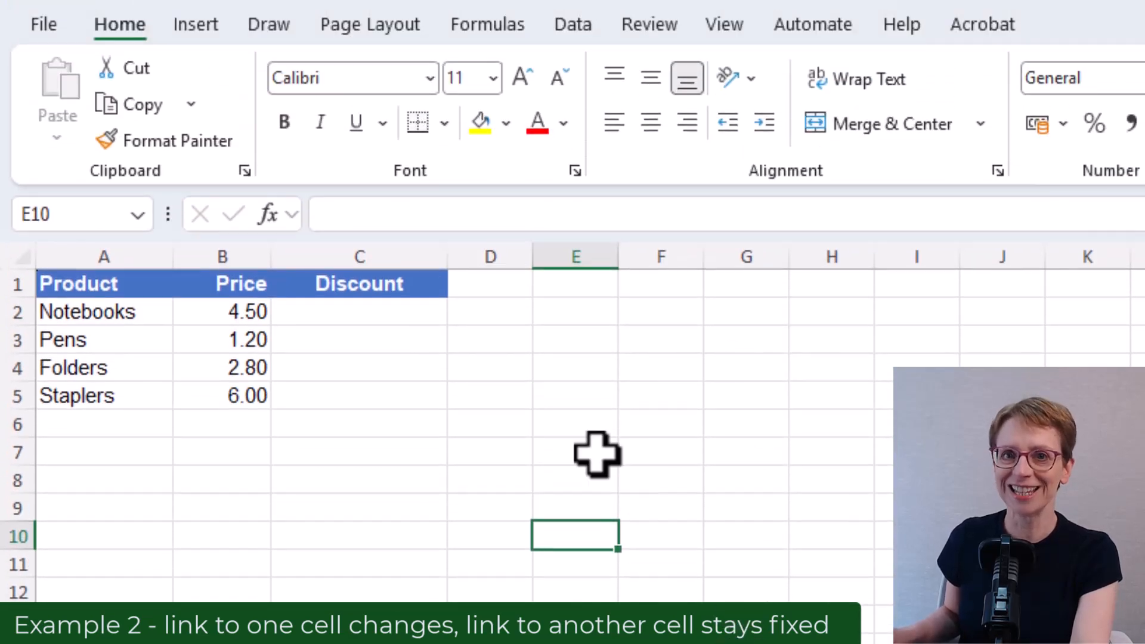
click(408, 306)
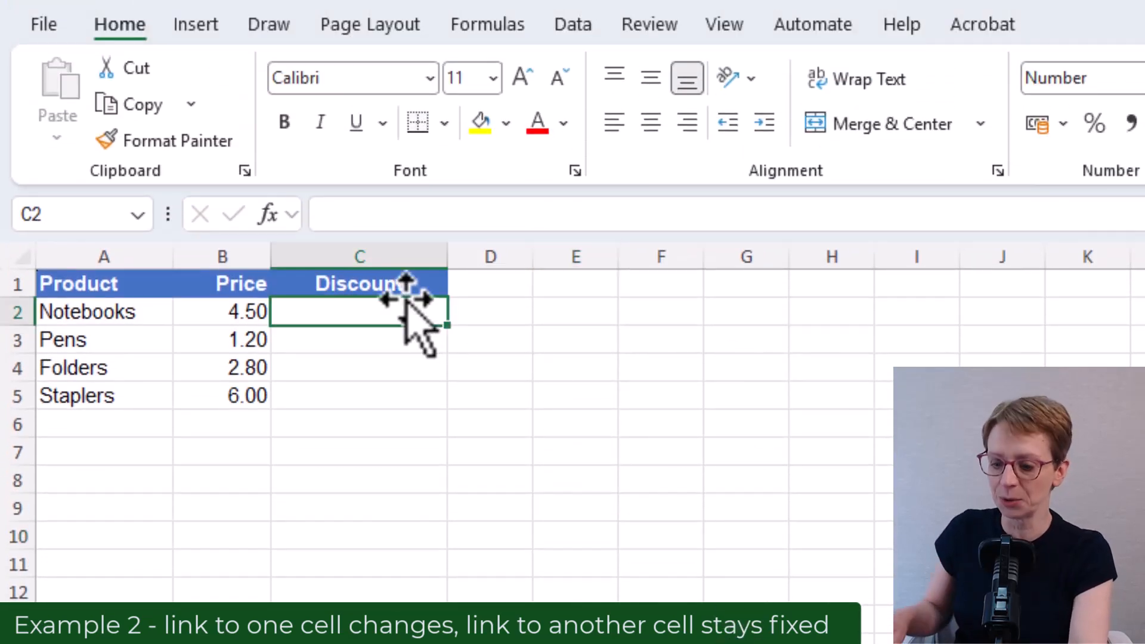
text(=)
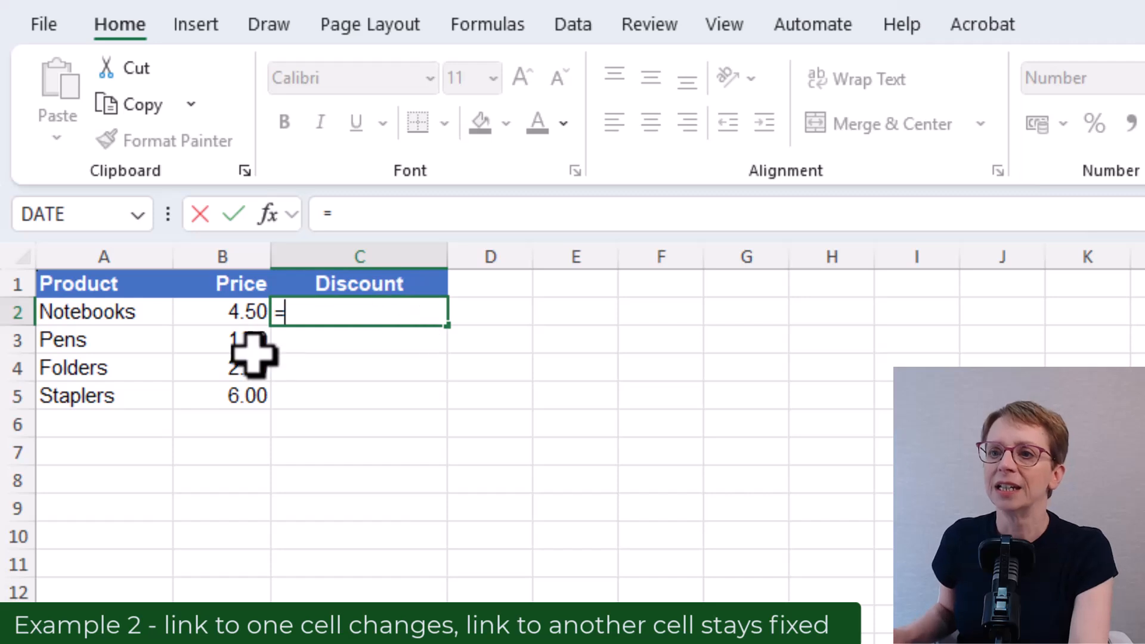
click(225, 310)
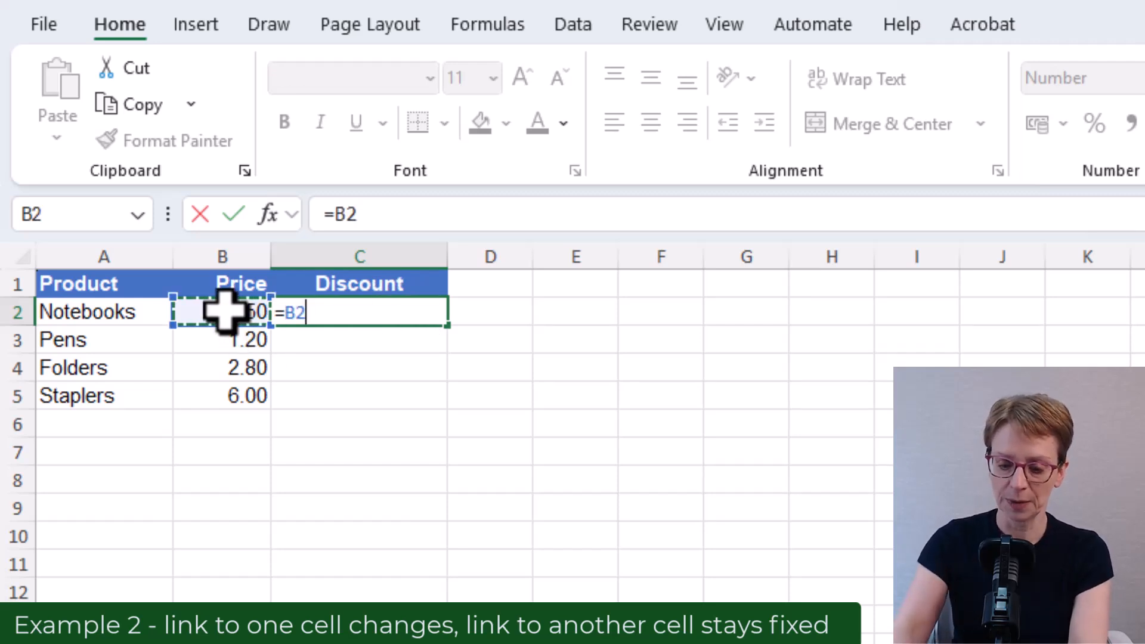
text(*)
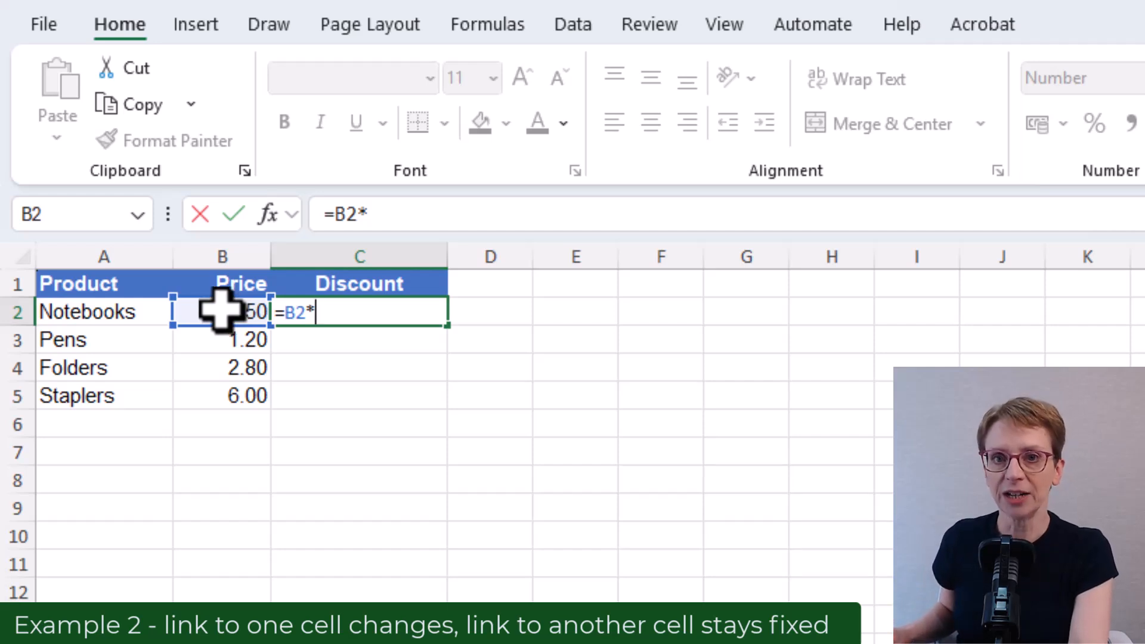
click(430, 639)
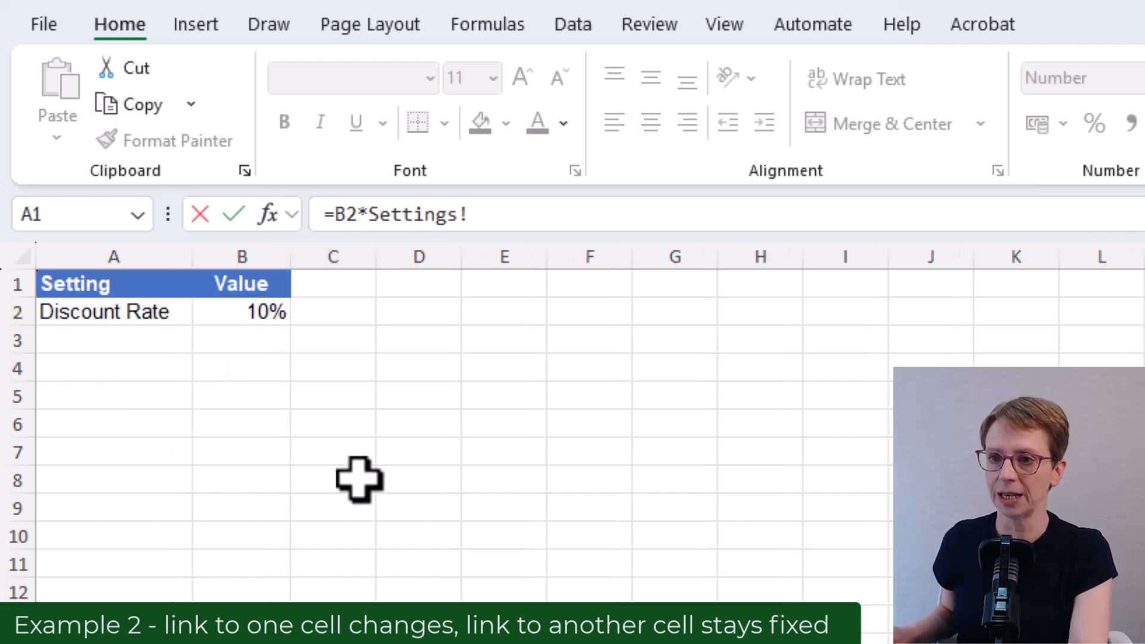
click(249, 303)
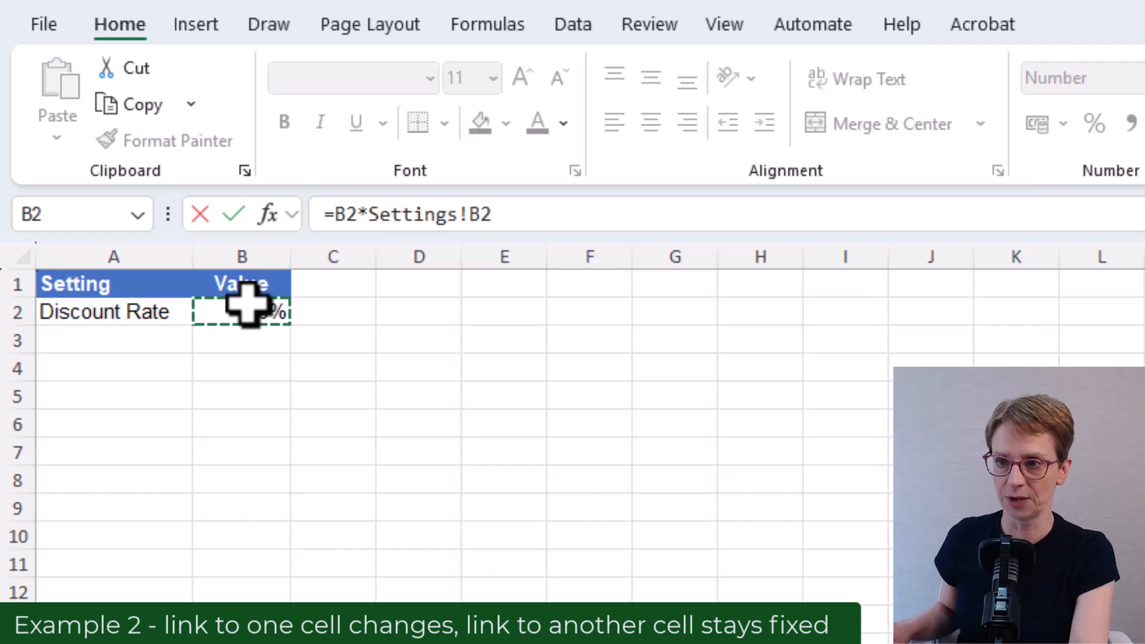
key(Return)
key(Up)
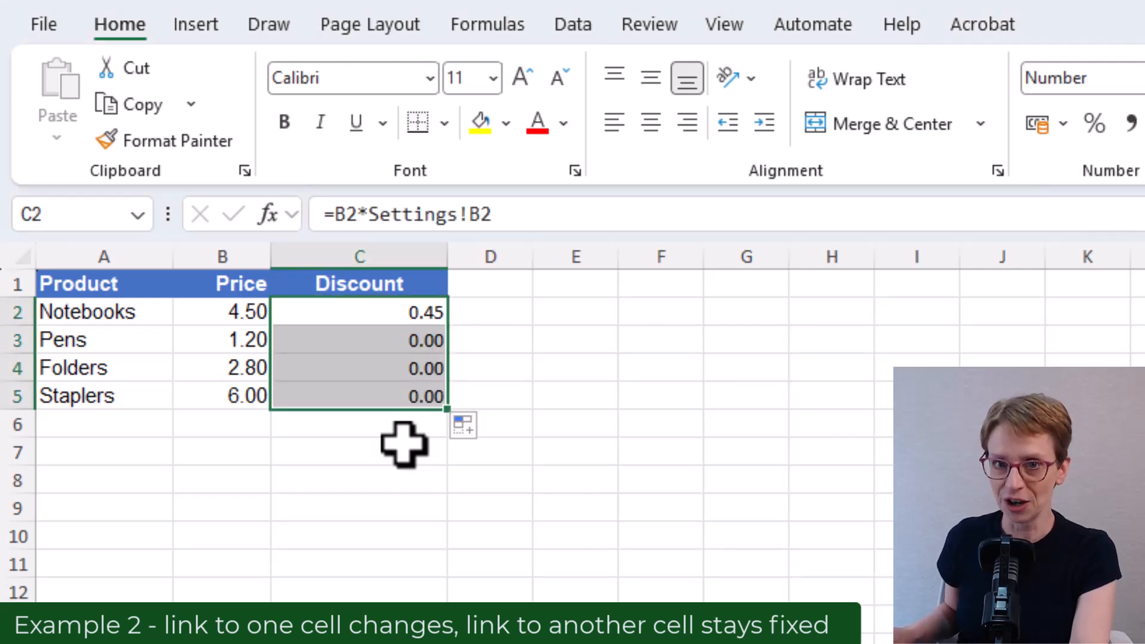
Examine the copied Discount formulas in C3 to C5 and the Discount Rate cell on the Settings sheet, and return to the prices
click(349, 343)
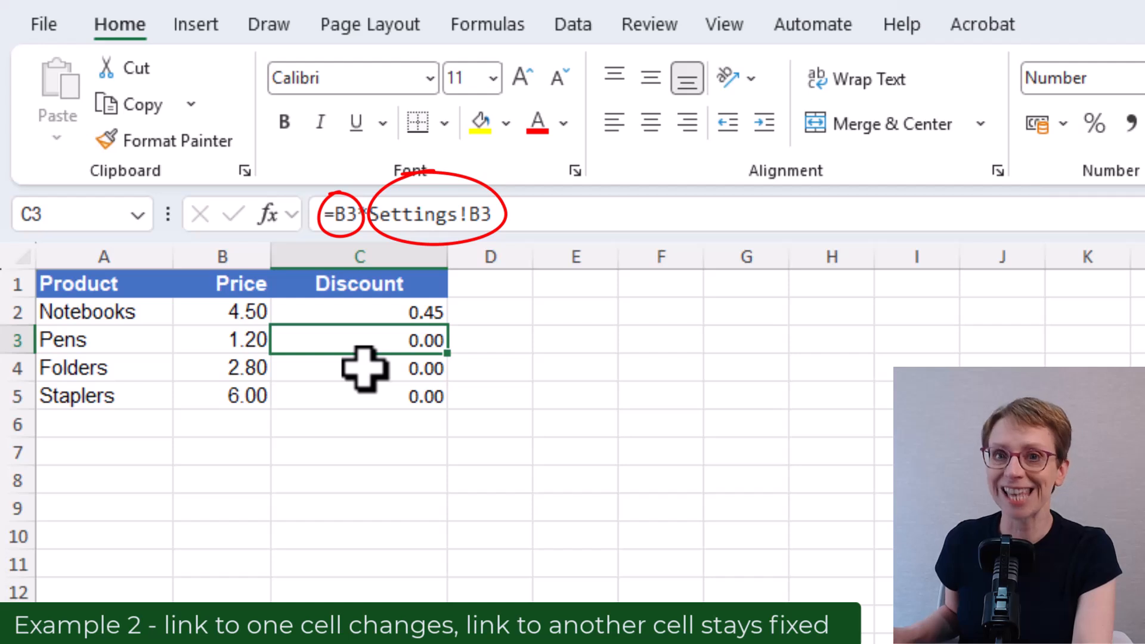
click(364, 370)
click(365, 396)
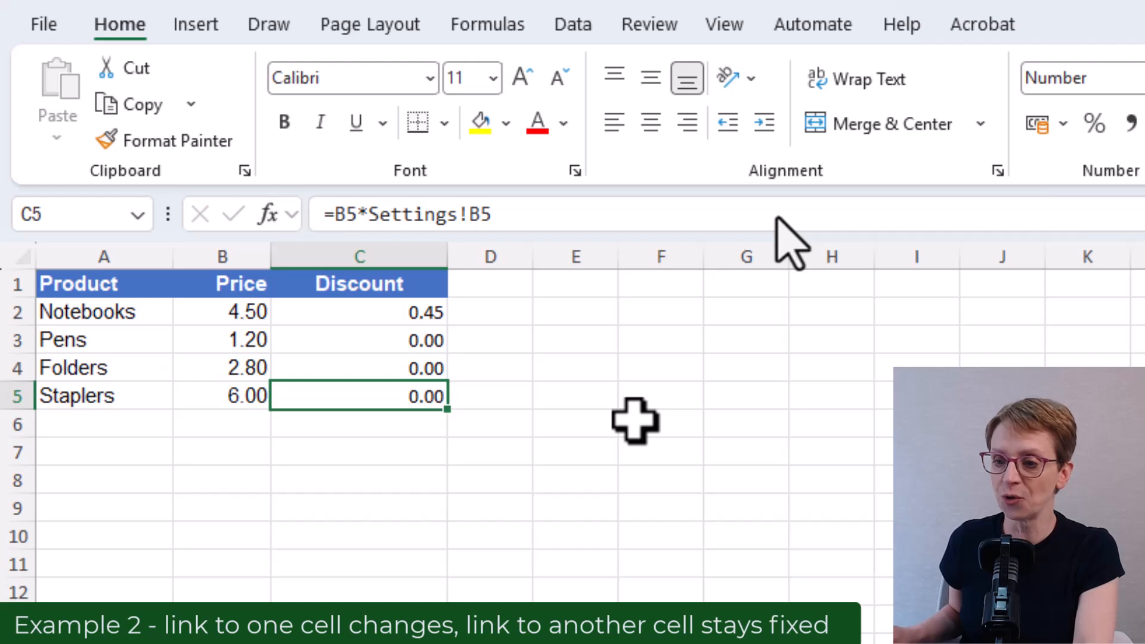
click(489, 642)
click(245, 311)
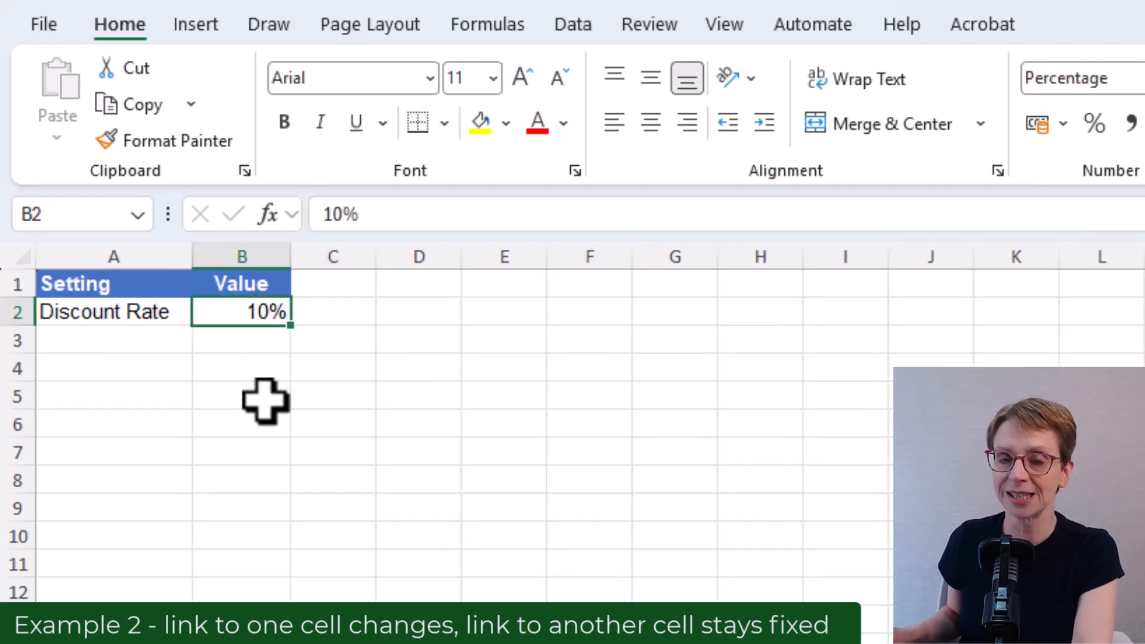
click(266, 643)
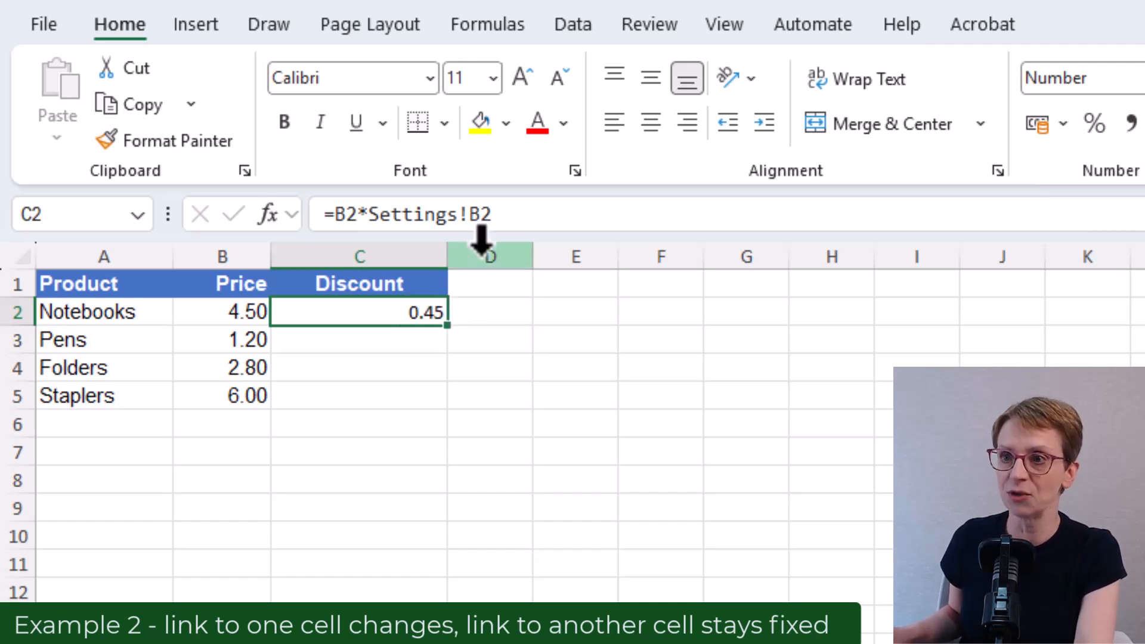
Make the Settings reference in C2 absolute, giving =B2*Settings!$B$2, and fill the Discount formula down to Staplers in C5
click(471, 215)
drag(471, 215, 503, 216)
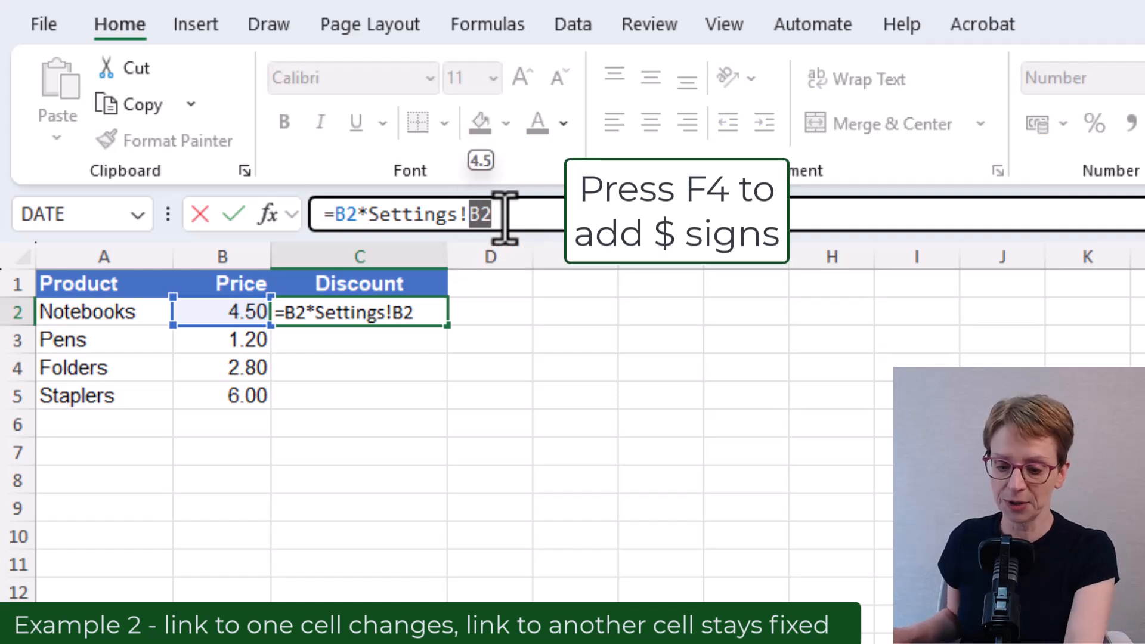
key(F4)
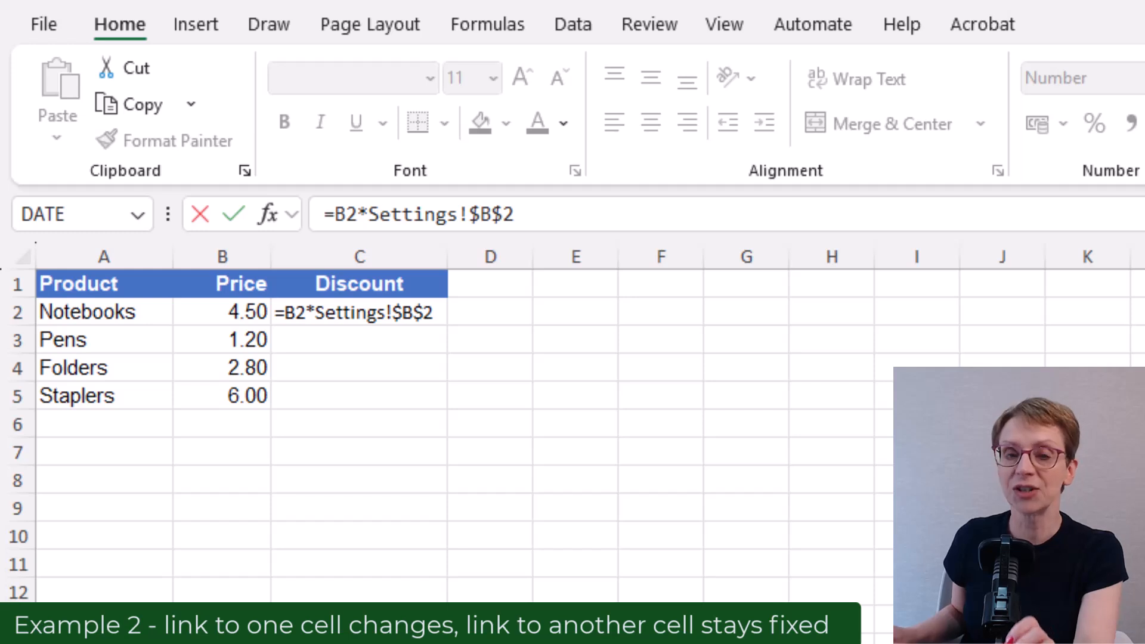
click(540, 214)
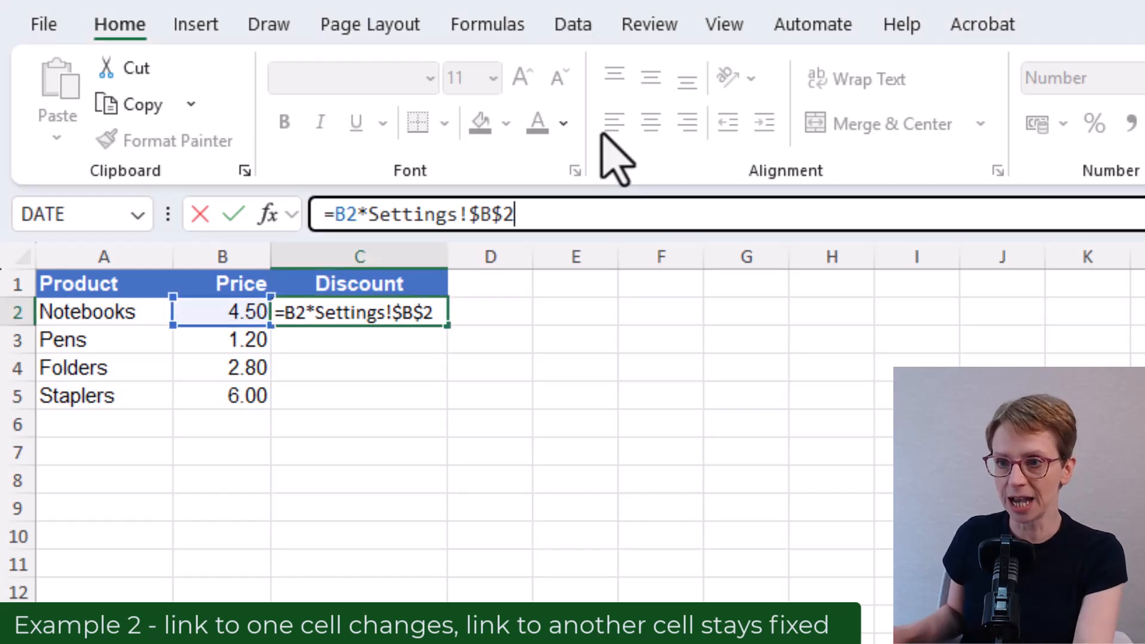
key(ctrl+Return)
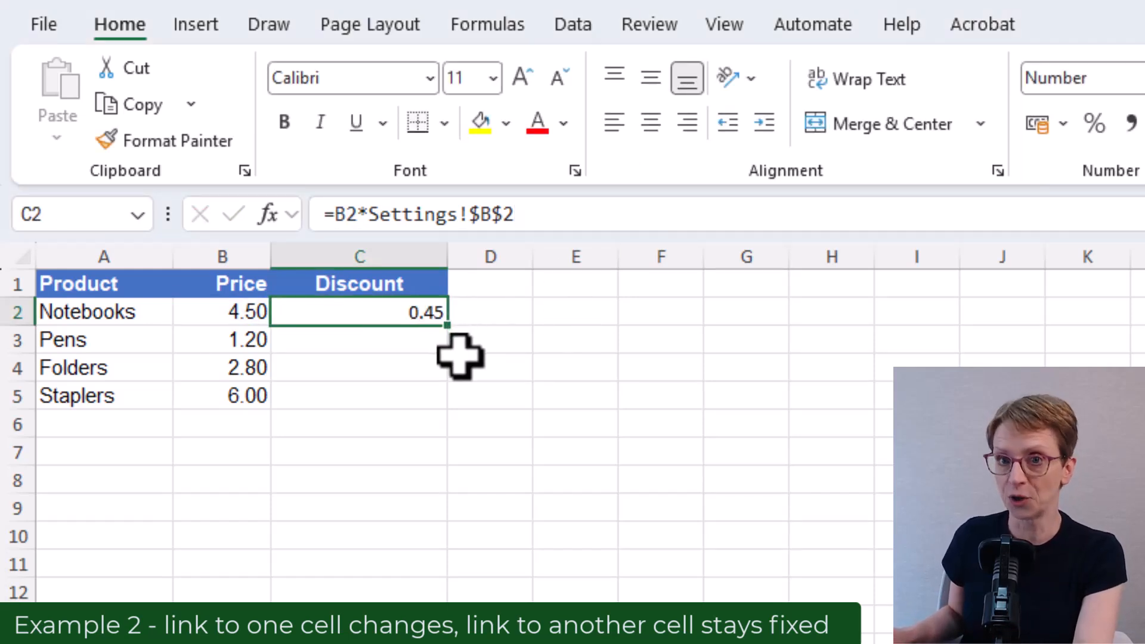
double_click(451, 330)
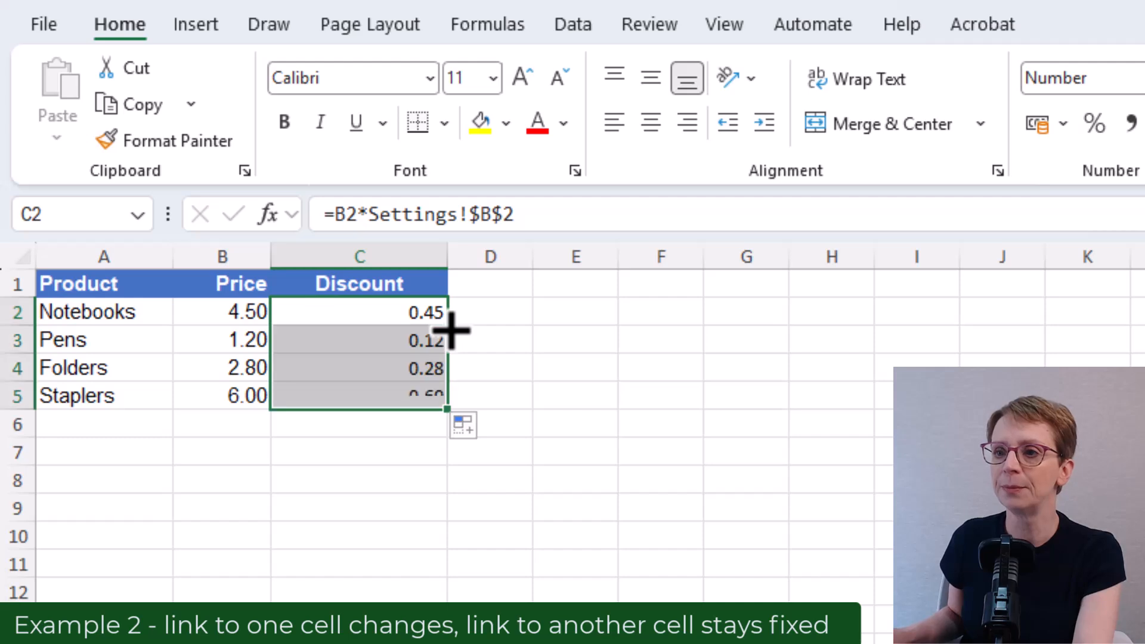
Check the price and discount rate references in the refilled Discount formulas for Pens, Folders and Staplers
click(412, 338)
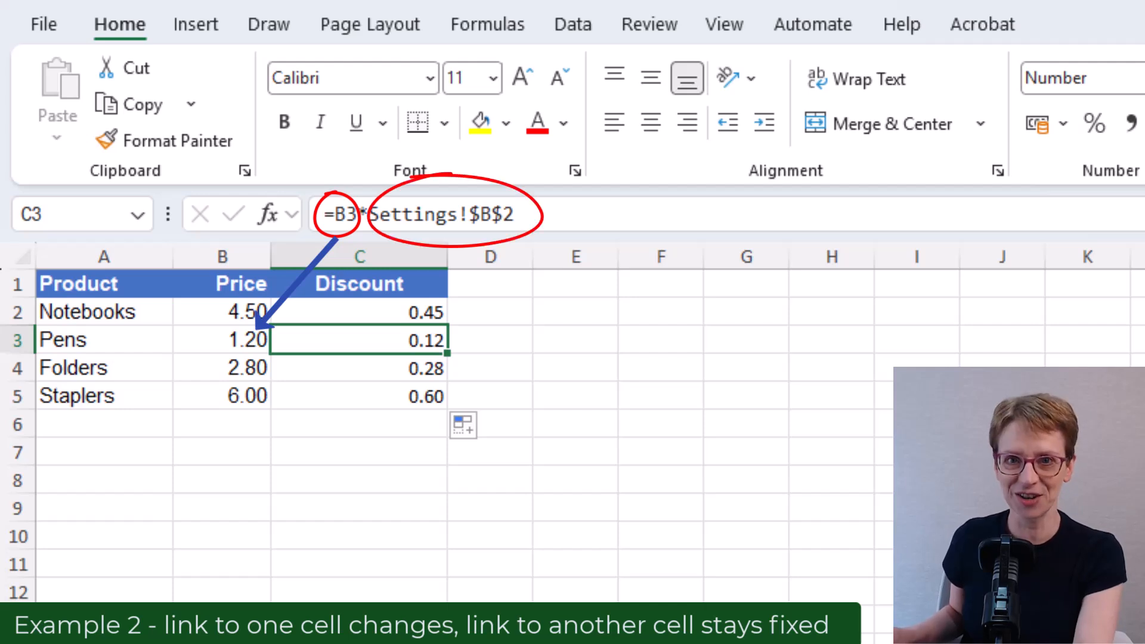
click(364, 367)
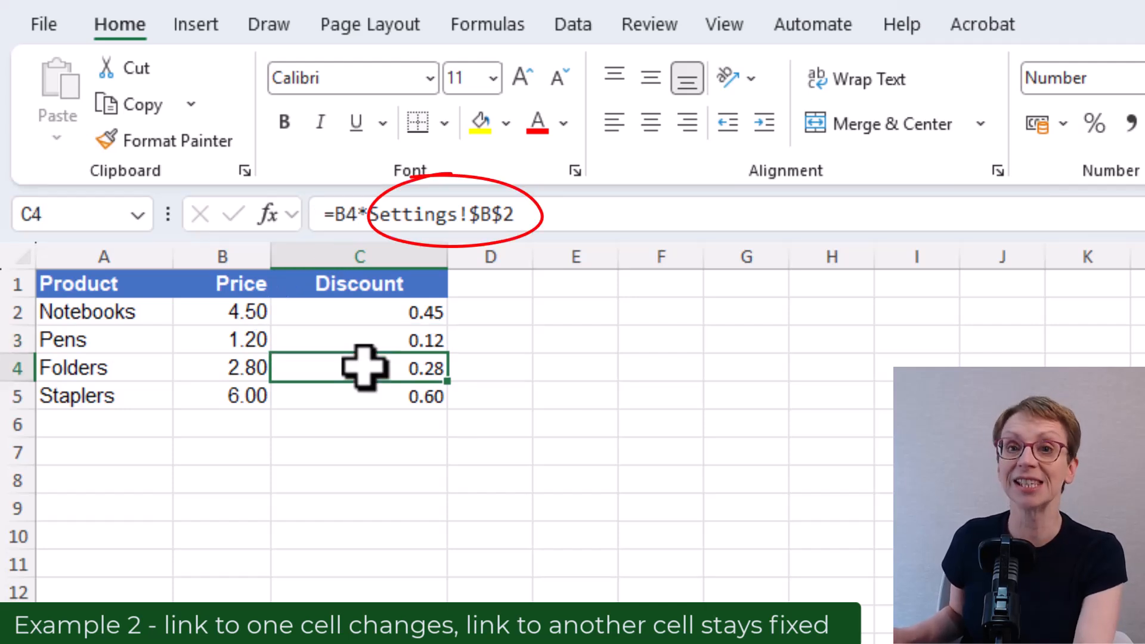
click(369, 397)
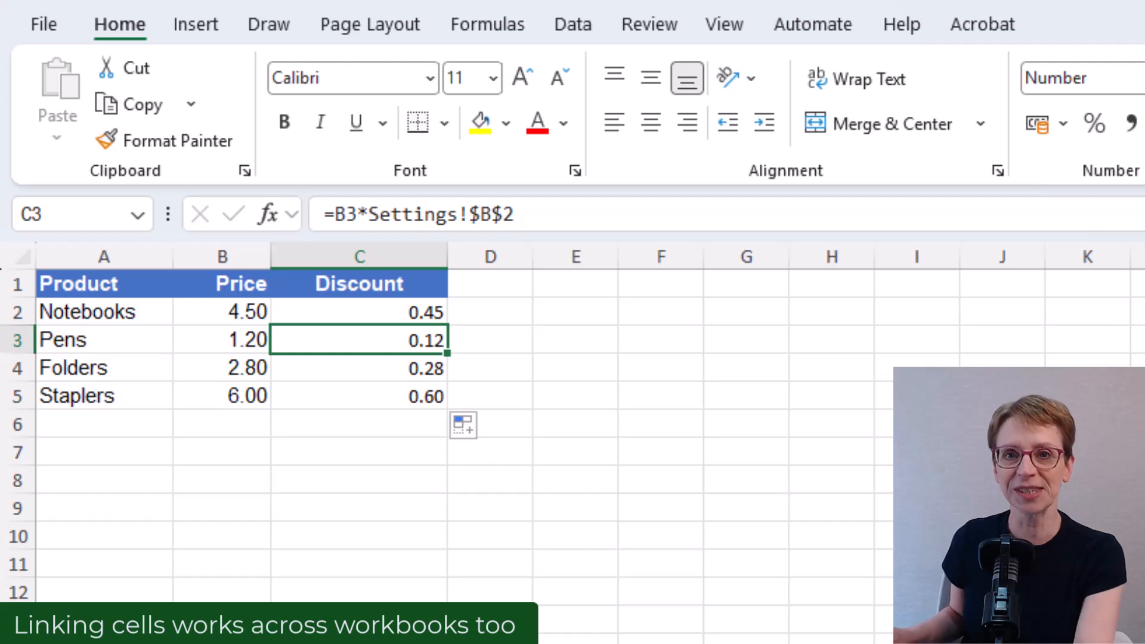
Switch to another open workbook
key(alt+Tab)
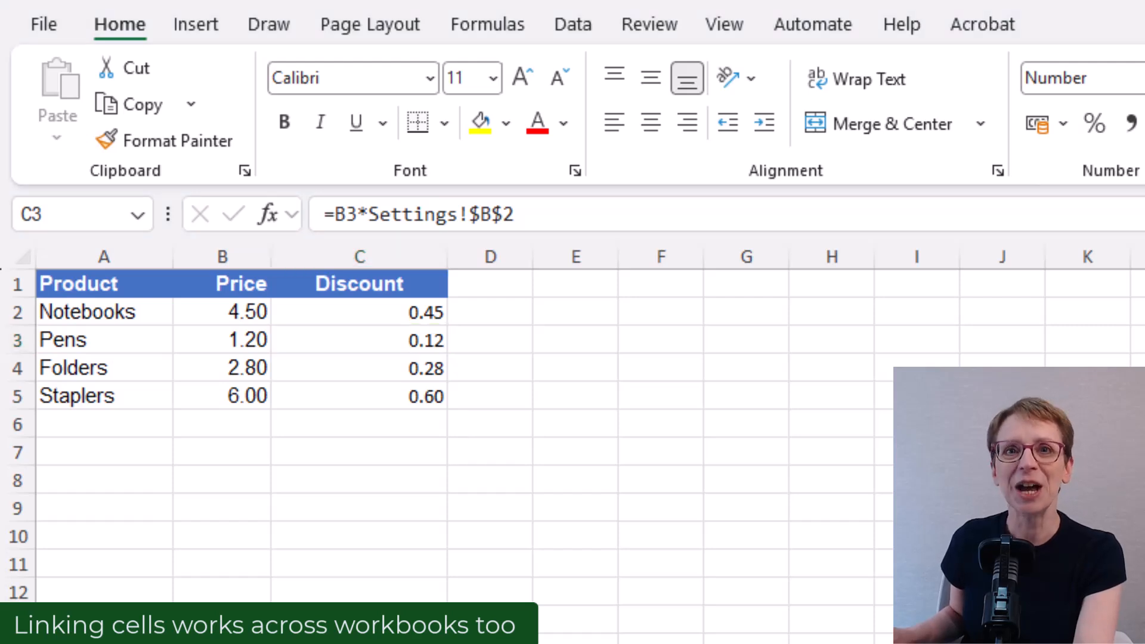